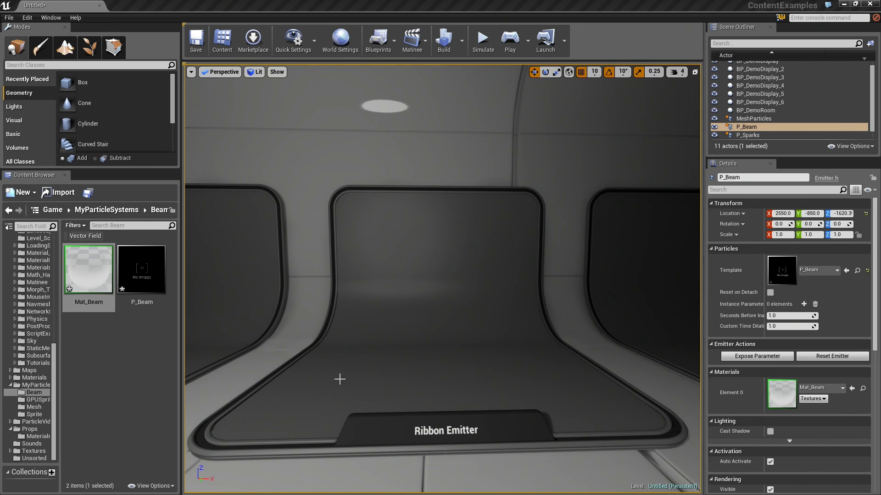
Step: Create a folder named 'Ribbon' inside MyParticleSystems and open it
{"action": "left_click", "coordinate": [32, 384]}
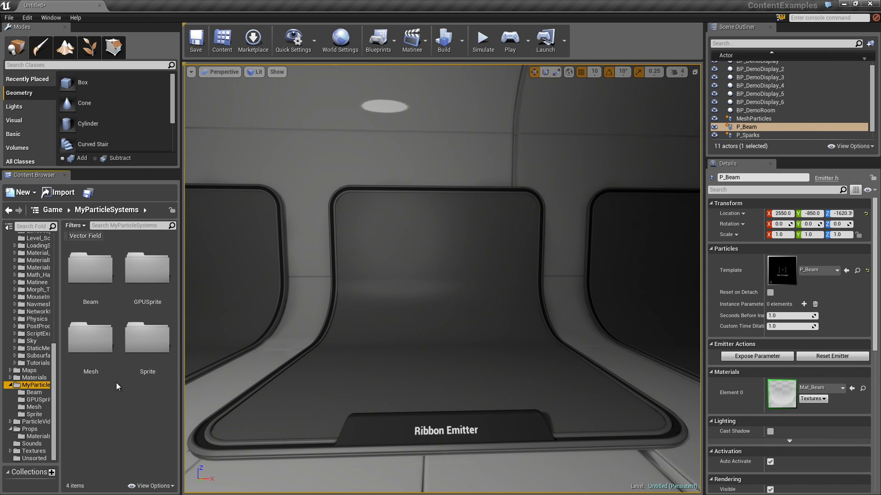
{"action": "left_click", "coordinate": [22, 192]}
{"action": "left_click", "coordinate": [39, 205]}
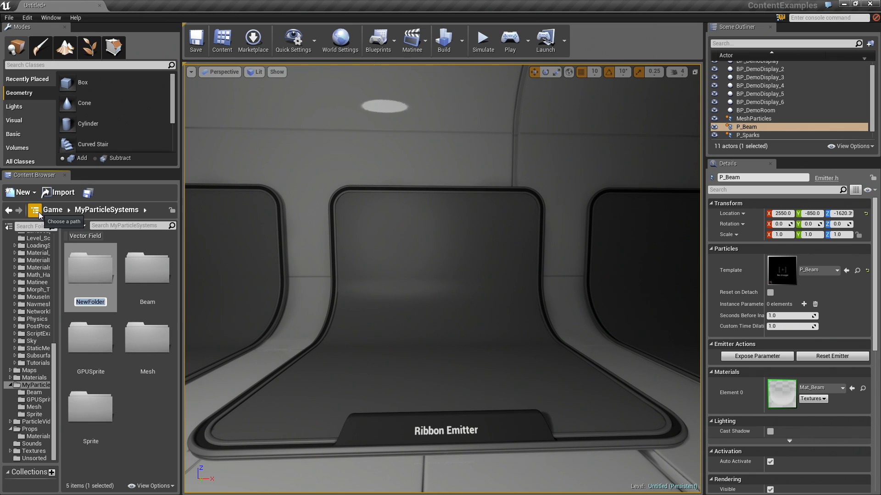
{"action": "type", "text": "Ribbon"}
{"action": "key", "text": "Return"}
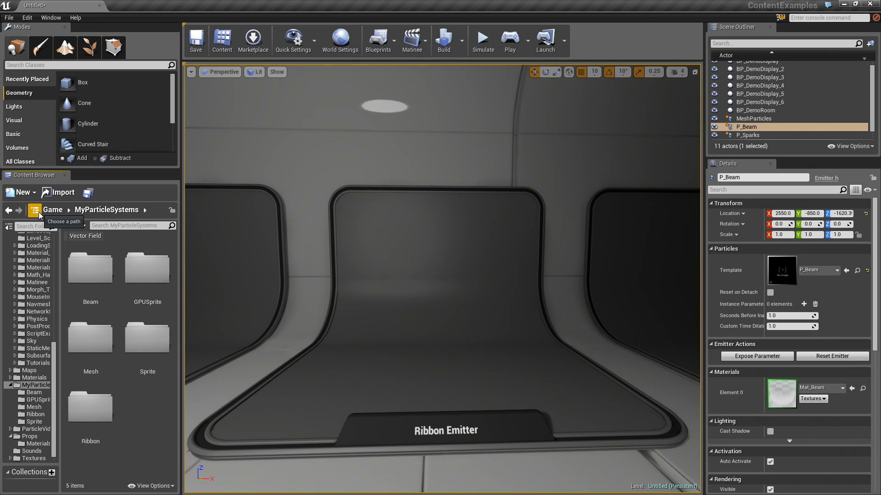
{"action": "double_click", "coordinate": [89, 407]}
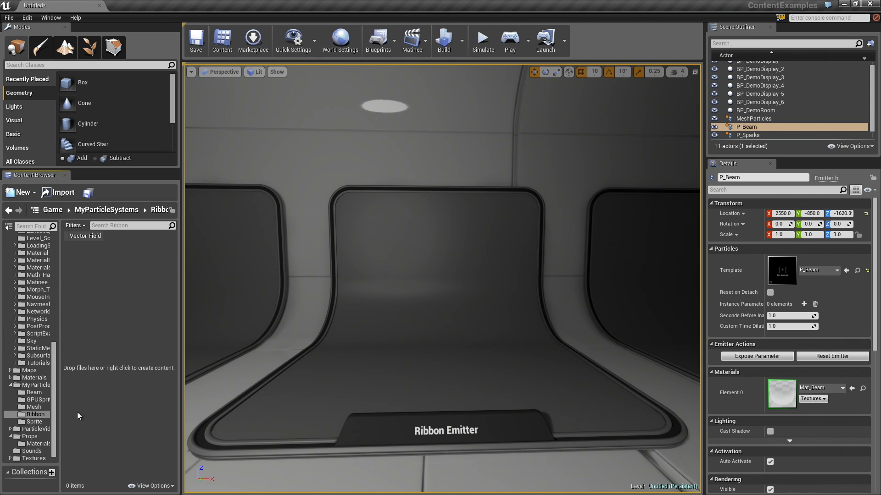
Step: Copy Mat_Beam from the Beam folder into the Ribbon folder
{"action": "left_click", "coordinate": [36, 392]}
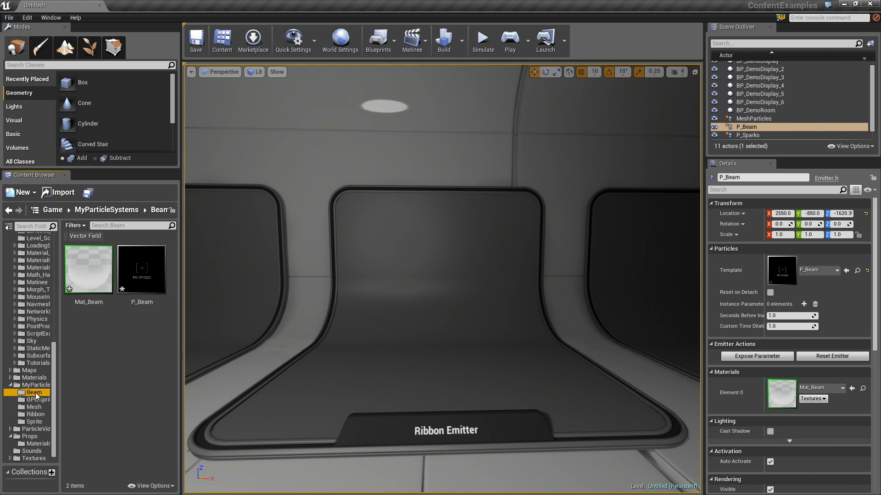
{"action": "left_click_drag", "start_coordinate": [88, 271], "coordinate": [40, 415]}
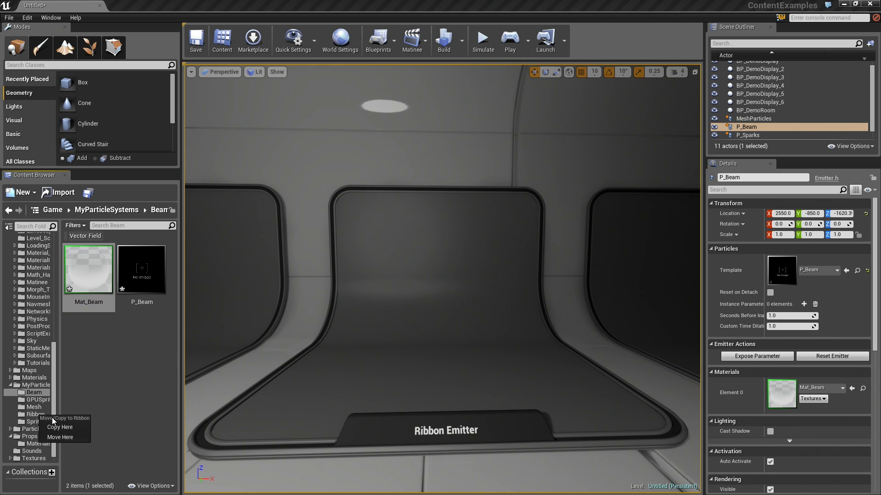
{"action": "left_click", "coordinate": [60, 427]}
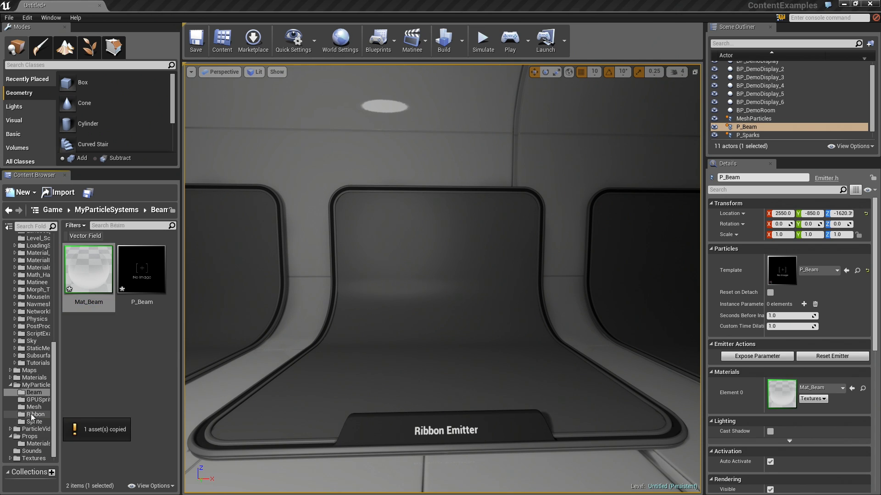
Step: Rename the copied material to Mat_Ribbon
{"action": "right_click", "coordinate": [86, 287]}
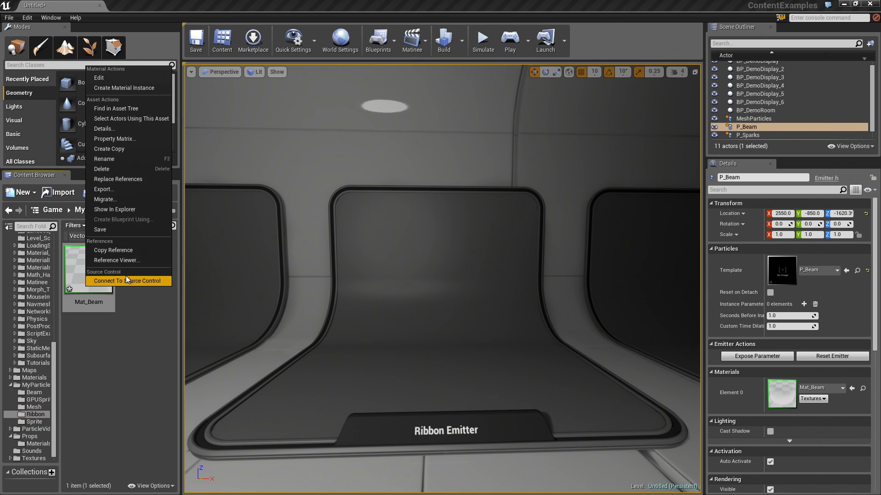
{"action": "left_click", "coordinate": [105, 159]}
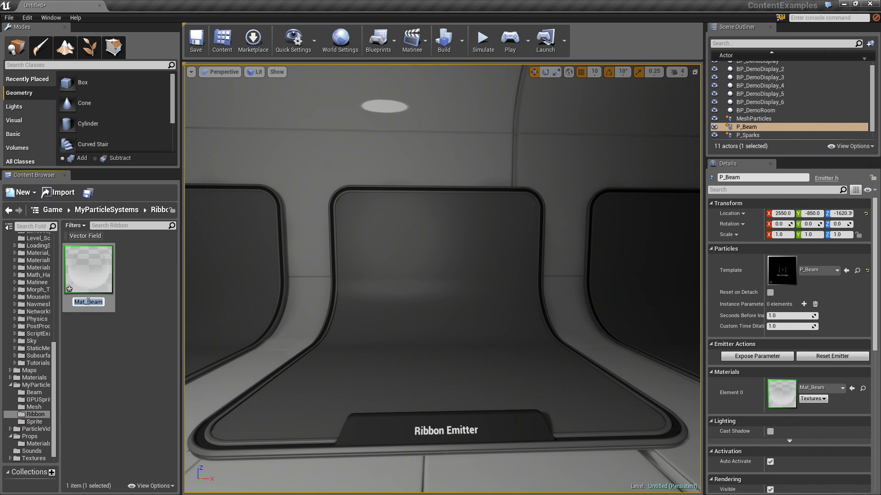
{"action": "left_click_drag", "start_coordinate": [88, 301], "coordinate": [121, 304]}
{"action": "type", "text": "Ribbon"}
{"action": "key", "text": "Return"}
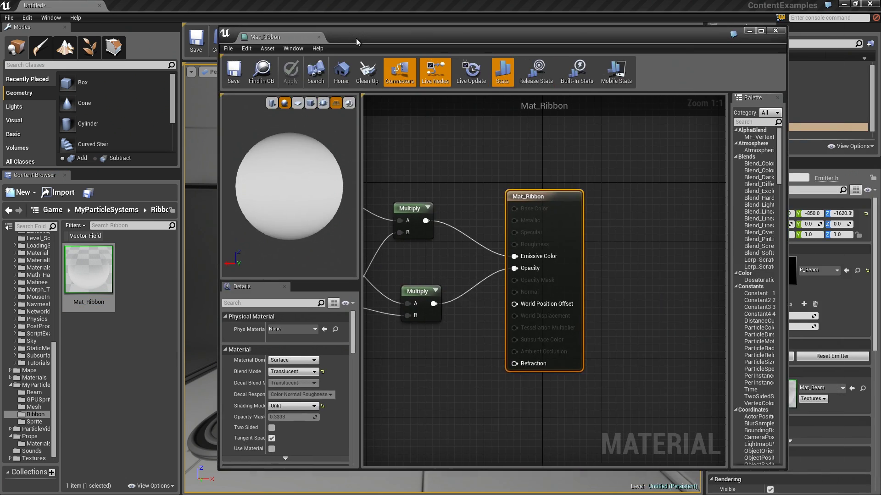
Step: Maximize the Mat_Ribbon material editor, widen its node graph for inspection, then close it
{"action": "left_click_drag", "start_coordinate": [356, 38], "coordinate": [312, 40]}
{"action": "double_click", "coordinate": [312, 40]}
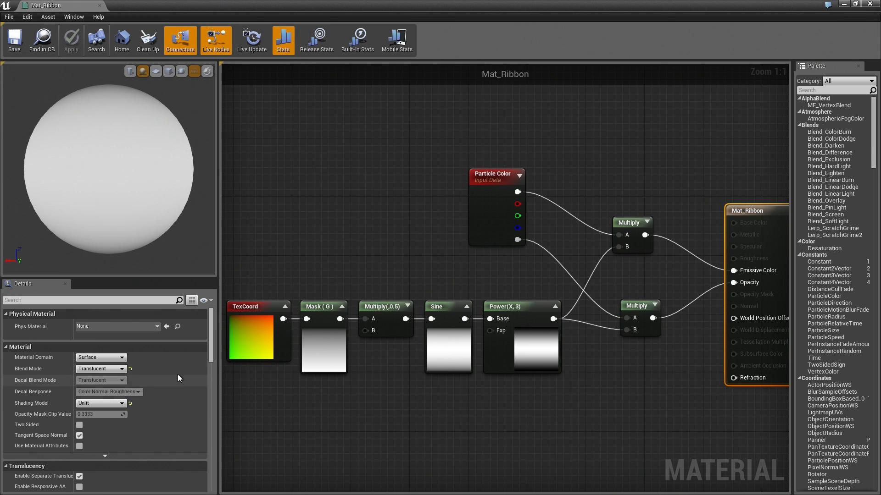
{"action": "left_click_drag", "start_coordinate": [221, 379], "coordinate": [94, 387]}
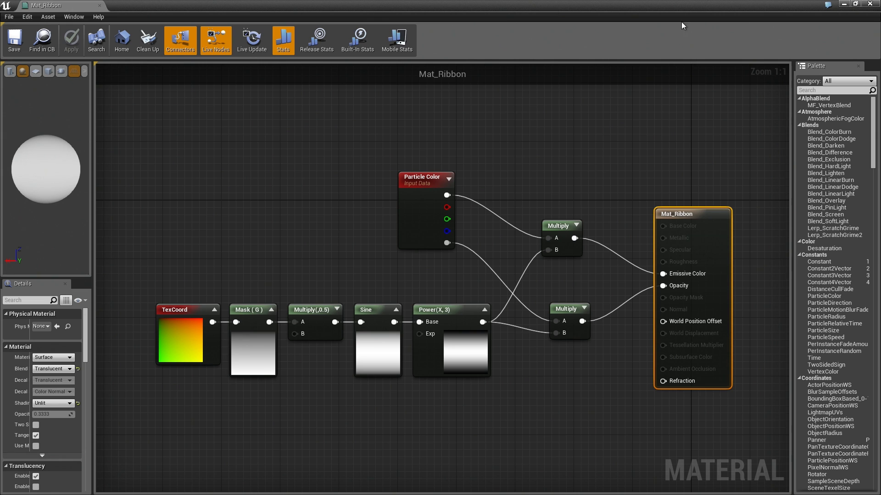
{"action": "left_click", "coordinate": [870, 6]}
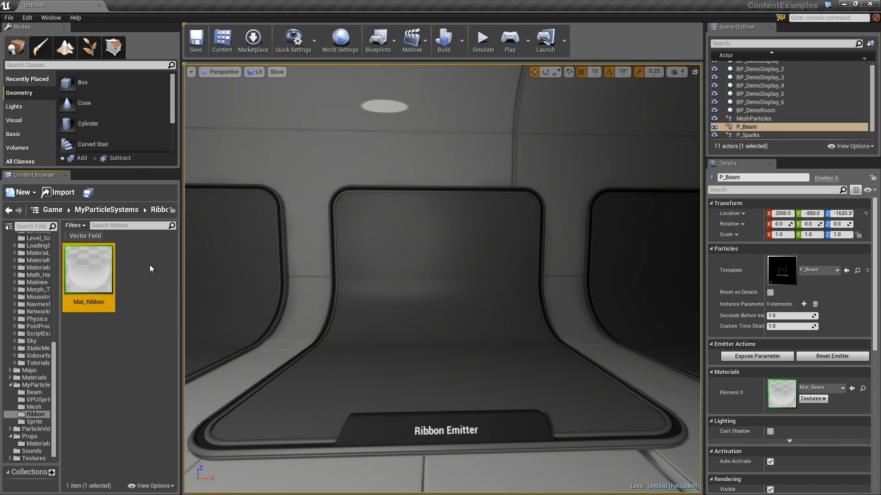
Step: Create a new particle system named P_Ribbon in the Ribbon folder
{"action": "right_click", "coordinate": [149, 266]}
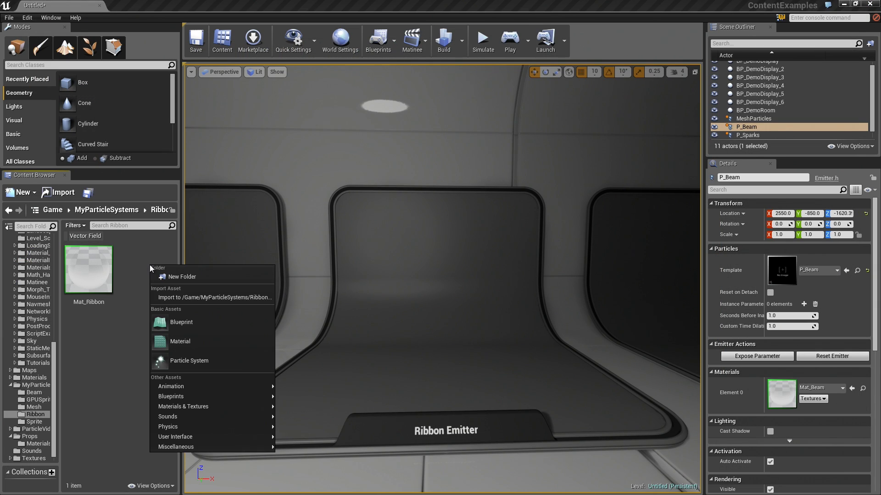
{"action": "left_click", "coordinate": [195, 358]}
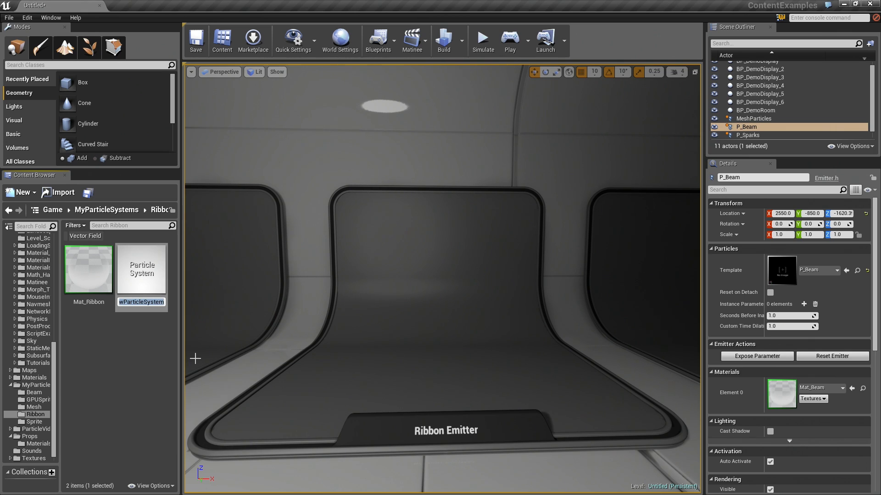
{"action": "type", "text": "P_"}
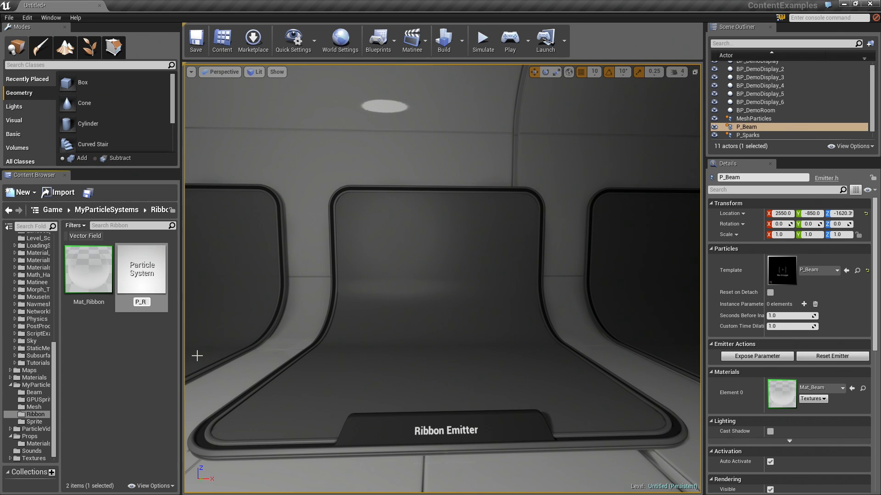
{"action": "type", "text": "Ribbon"}
{"action": "key", "text": "Return"}
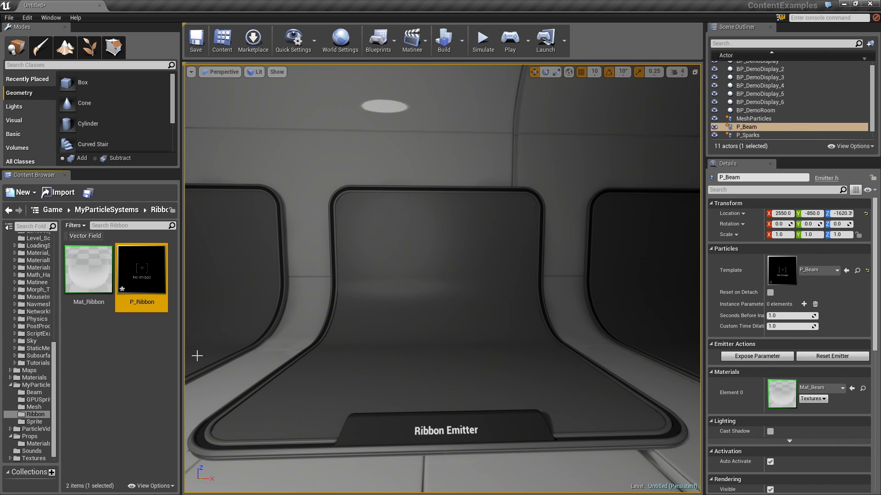
Step: Open P_Ribbon in Cascade, then close the particle editor
{"action": "double_click", "coordinate": [143, 276]}
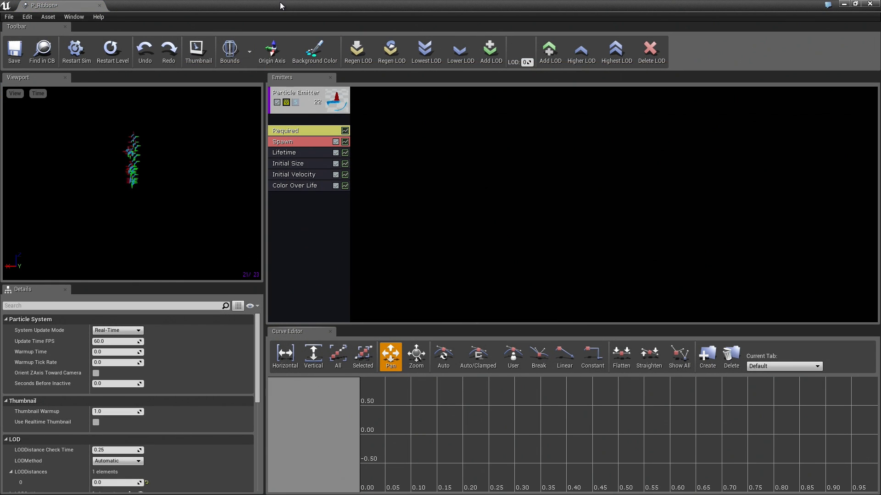
{"action": "left_click_drag", "start_coordinate": [279, 4], "coordinate": [392, 32]}
{"action": "left_click", "coordinate": [650, 27]}
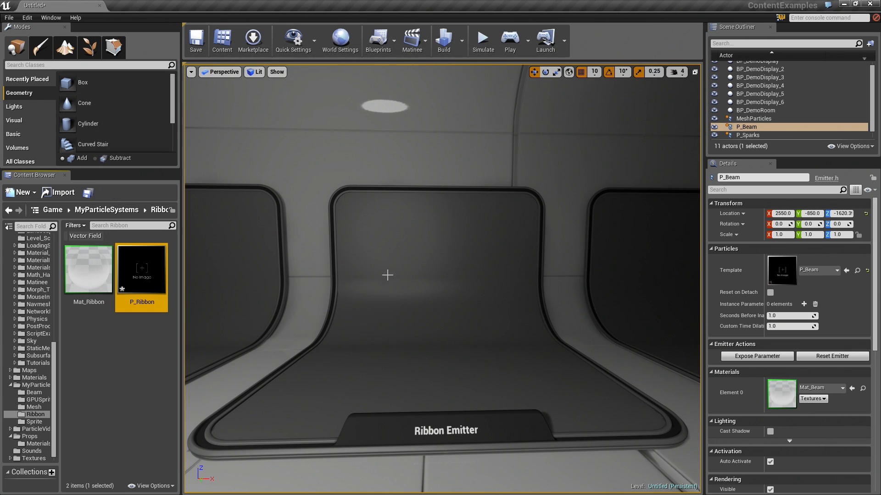
{"action": "right_click", "coordinate": [86, 320]}
{"action": "left_click", "coordinate": [84, 349]}
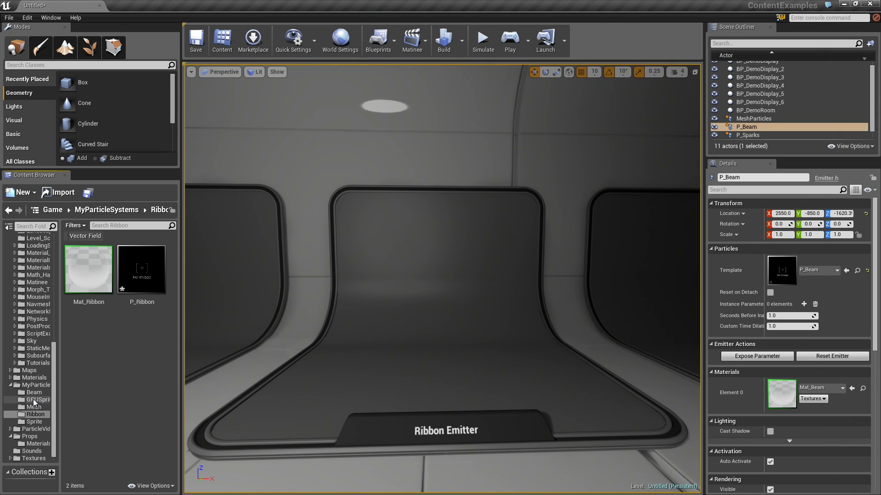
Step: Copy Mat_Sparks from the Sprite folder into the Ribbon folder
{"action": "left_click", "coordinate": [32, 422]}
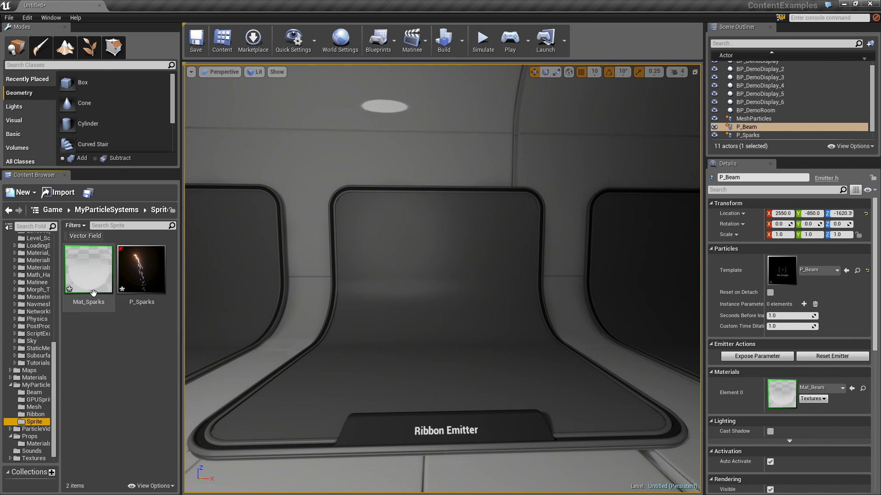
{"action": "left_click_drag", "start_coordinate": [94, 269], "coordinate": [41, 415]}
{"action": "left_click", "coordinate": [57, 428]}
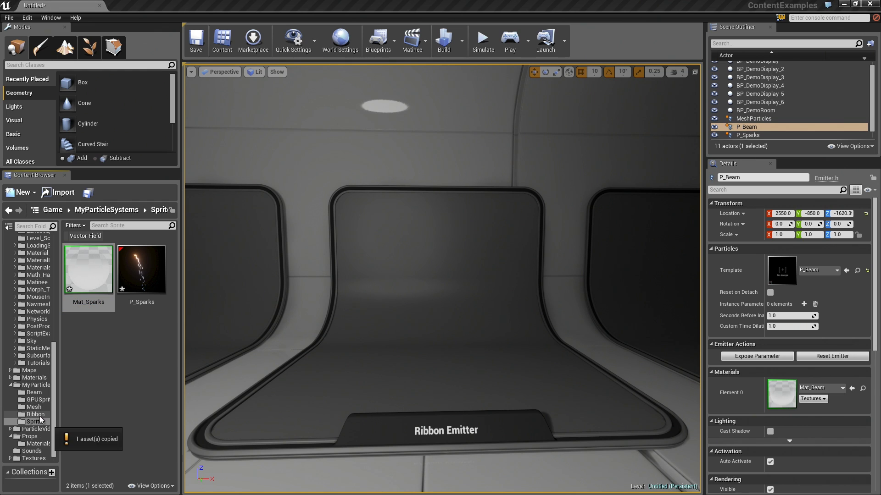
Step: Open the copied sparks material, inspect its node graph, then close it
{"action": "left_click", "coordinate": [35, 414]}
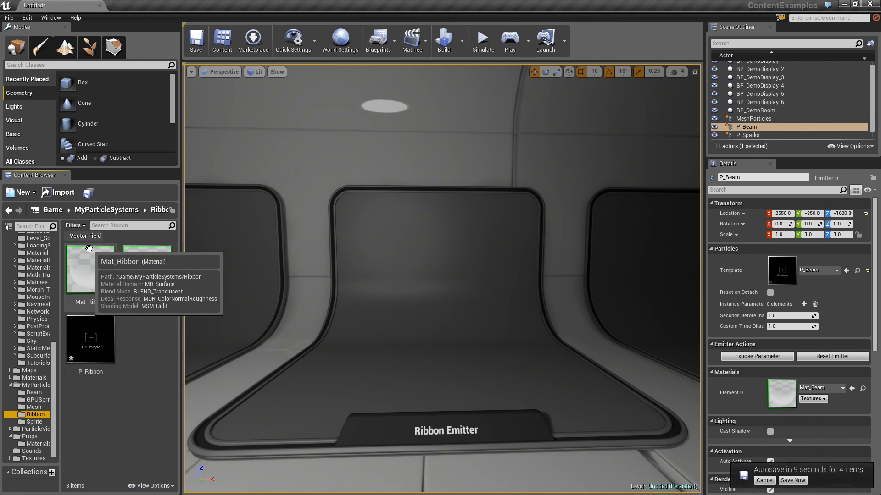
{"action": "double_click", "coordinate": [147, 280]}
{"action": "right_click_drag", "start_coordinate": [394, 343], "coordinate": [516, 351]}
{"action": "scroll", "coordinate": [449, 356], "scroll_direction": "down", "scroll_amount": 1}
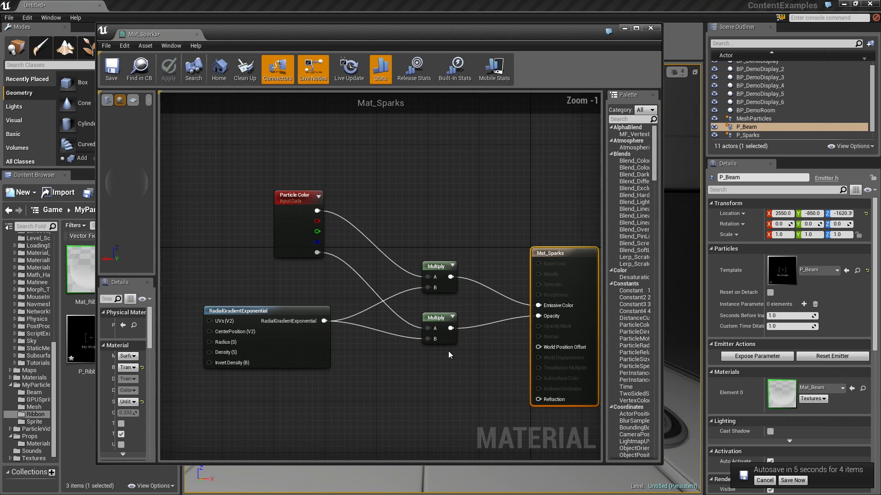
{"action": "scroll", "coordinate": [375, 369], "scroll_direction": "up", "scroll_amount": 1}
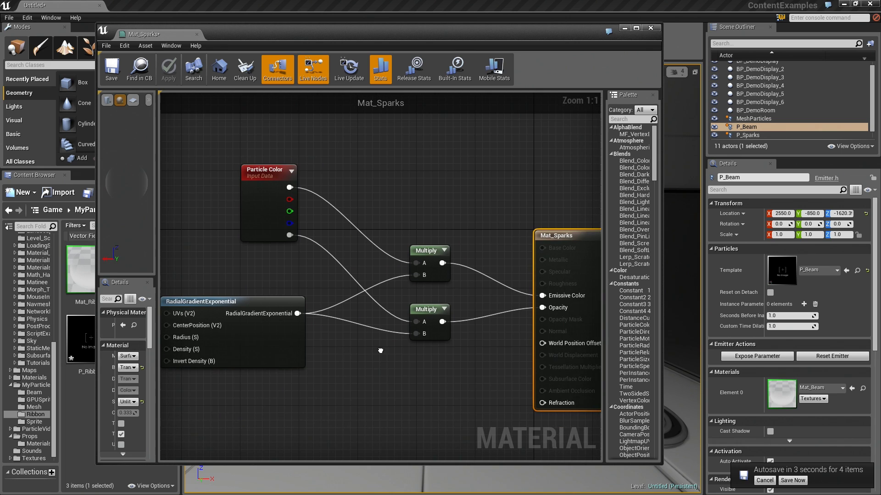
{"action": "left_click_drag", "start_coordinate": [676, 237], "coordinate": [789, 238]}
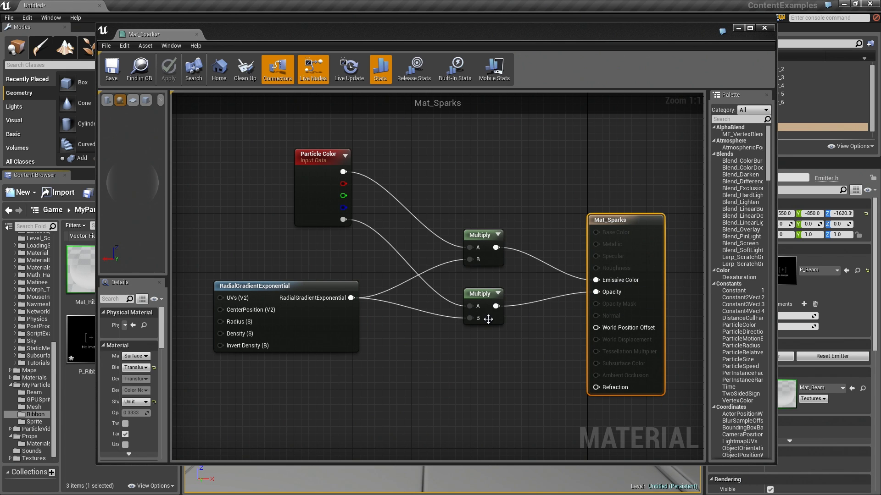
{"action": "left_click", "coordinate": [765, 28]}
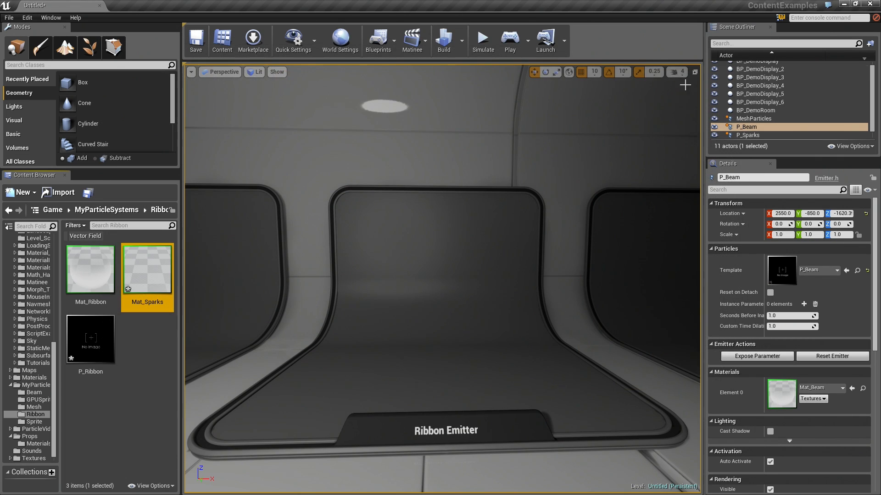
Step: Rename the copy to Mat_RibbonSource and open P_Ribbon in Cascade
{"action": "right_click", "coordinate": [154, 270]}
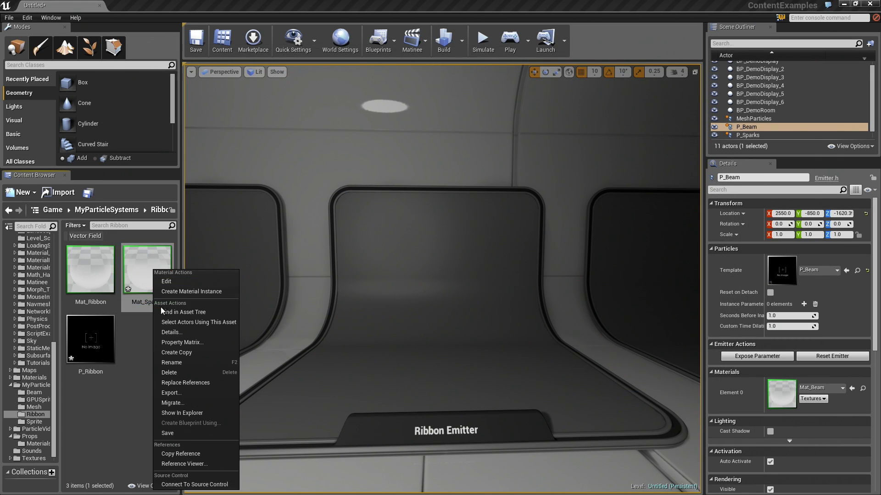
{"action": "left_click", "coordinate": [178, 362]}
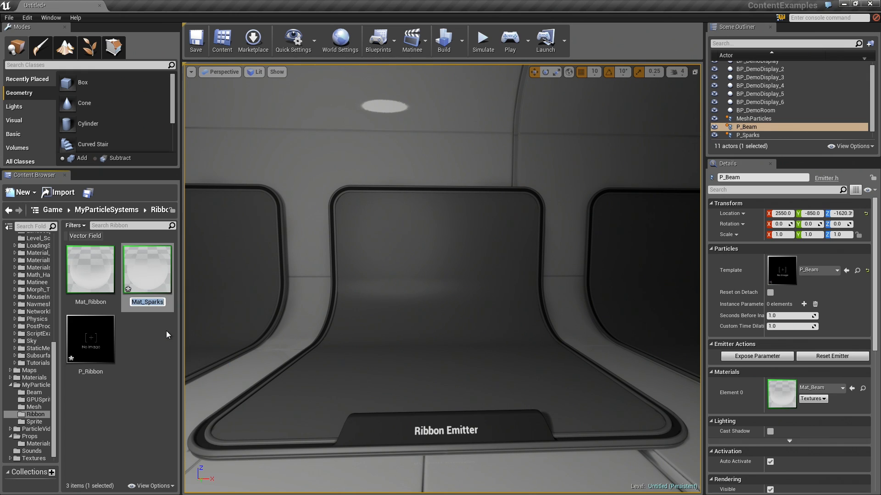
{"action": "type", "text": "Mat_R"}
{"action": "type", "text": "ibbonSourc"}
{"action": "type", "text": "e"}
{"action": "key", "text": "Return"}
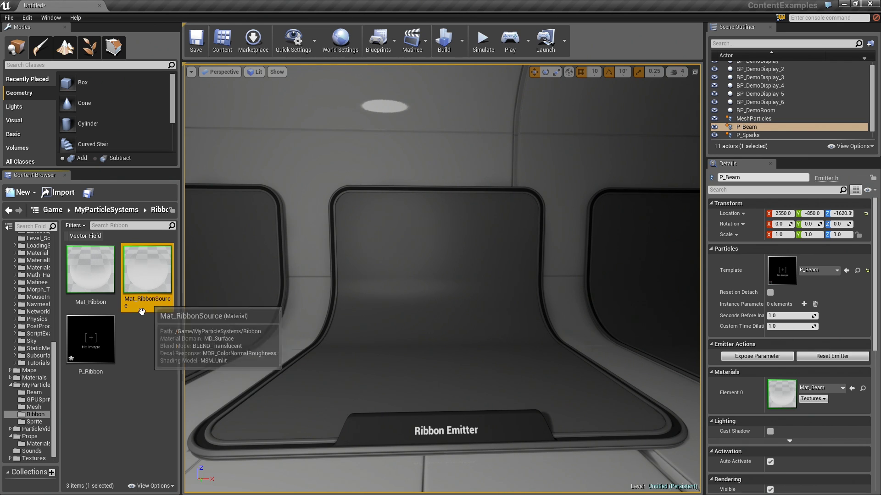
{"action": "double_click", "coordinate": [99, 345]}
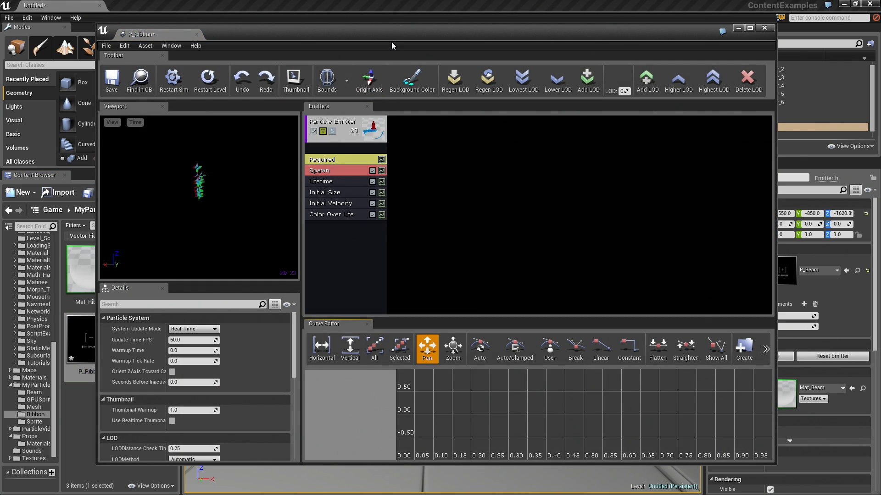
Step: Assign Mat_RibbonSource as the emitter's material
{"action": "double_click", "coordinate": [314, 30]}
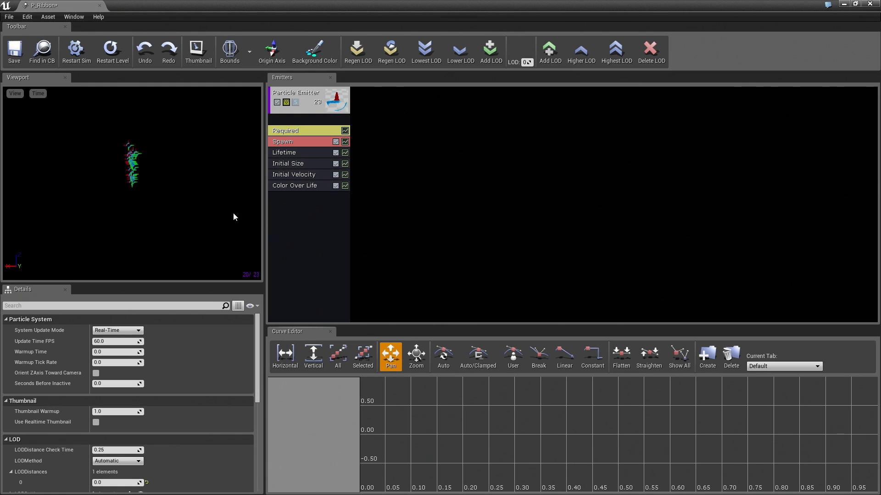
{"action": "left_click", "coordinate": [321, 94]}
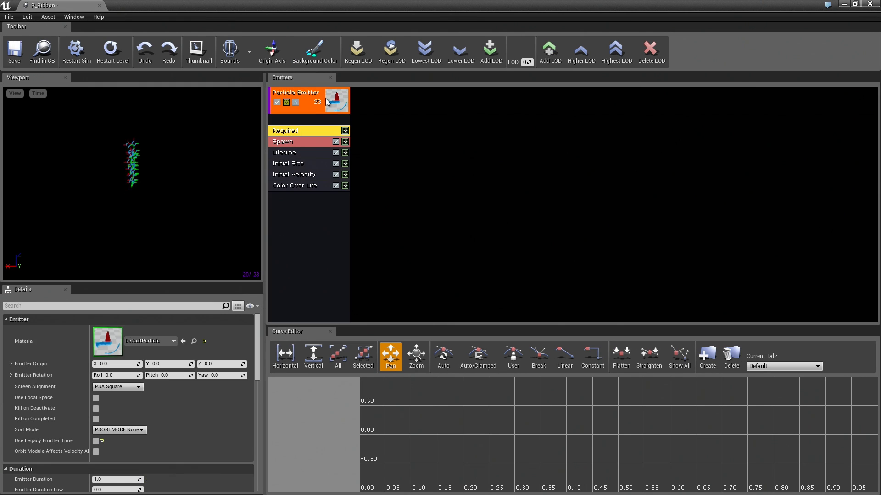
{"action": "left_click_drag", "start_coordinate": [321, 6], "coordinate": [575, 28]}
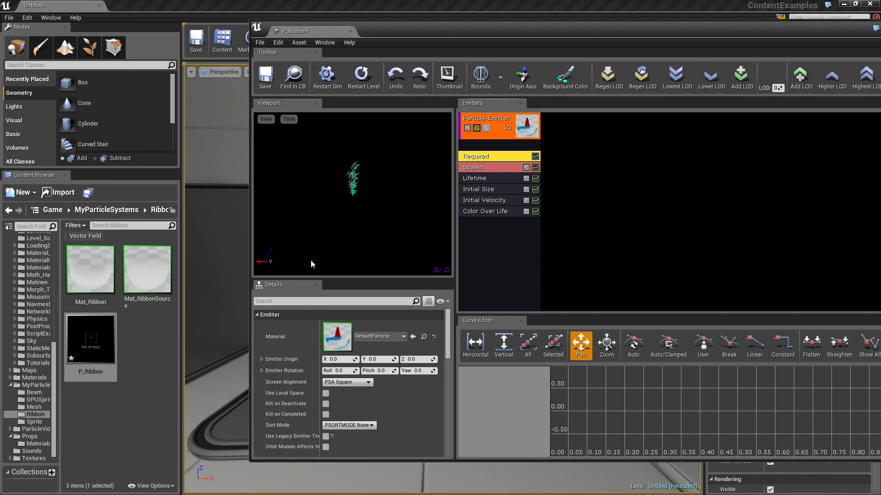
{"action": "left_click_drag", "start_coordinate": [166, 290], "coordinate": [346, 339]}
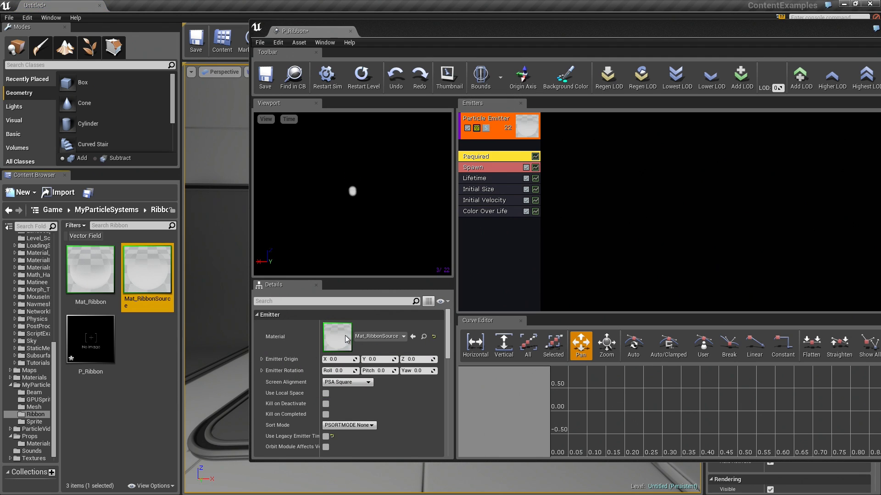
{"action": "double_click", "coordinate": [453, 34]}
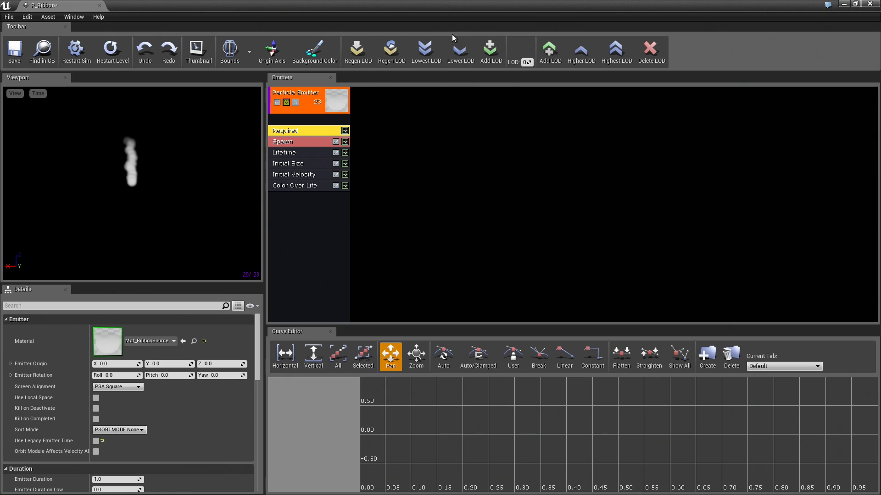
Step: Set Initial Size Max and Min to 5 on X, Y and Z
{"action": "left_click", "coordinate": [306, 163]}
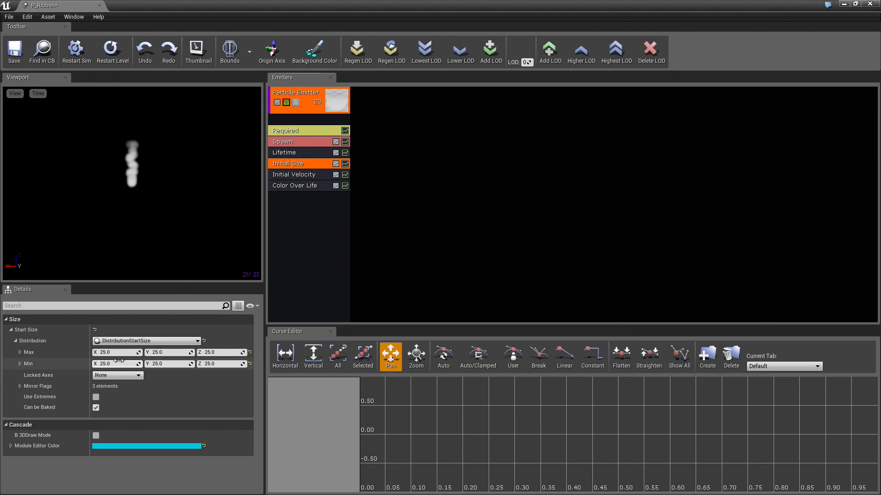
{"action": "left_click", "coordinate": [138, 352]}
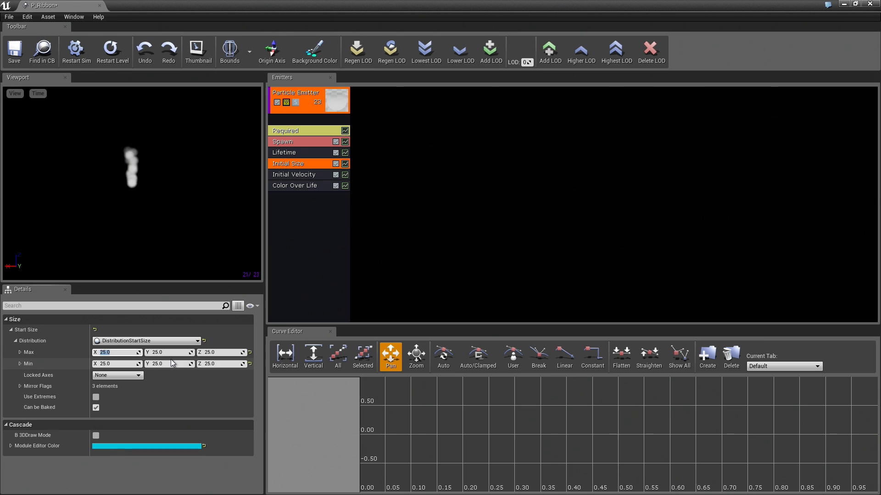
{"action": "type", "text": "5\t5\t5\t5\t5"}
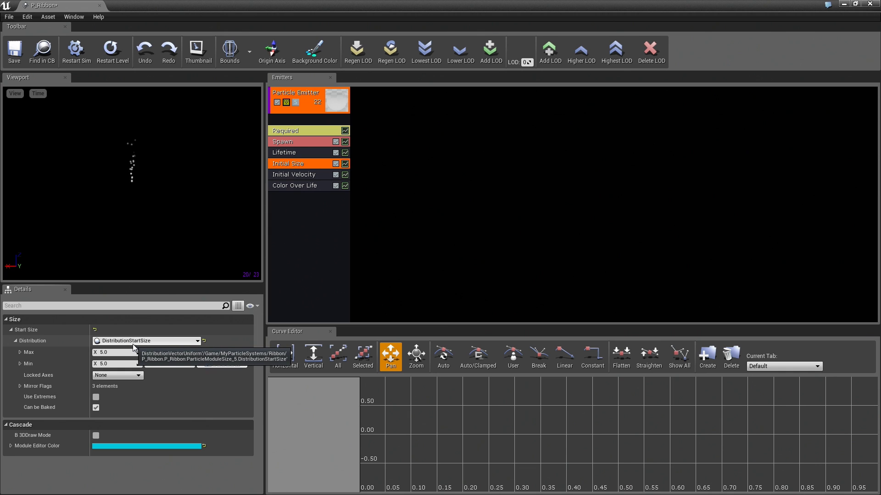
{"action": "left_click", "coordinate": [153, 196]}
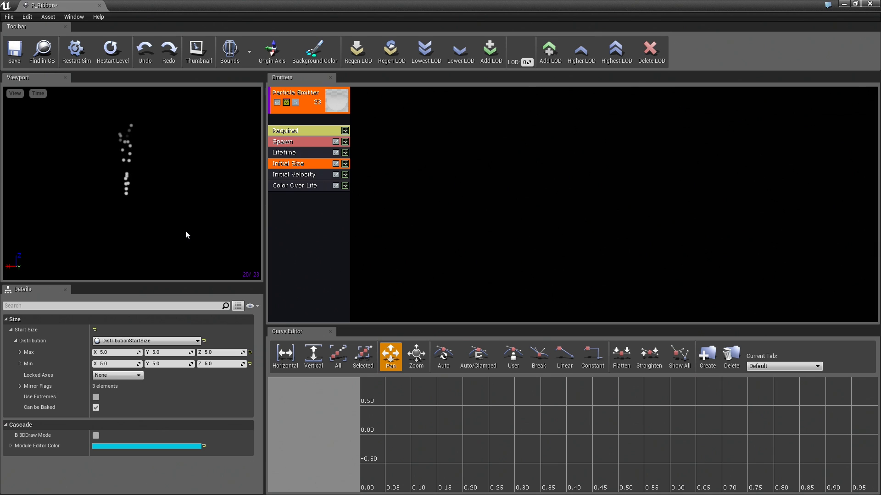
Step: Set Initial Velocity Max to 30, 30, 200 and Min to -30, -30, 100
{"action": "left_click", "coordinate": [293, 175]}
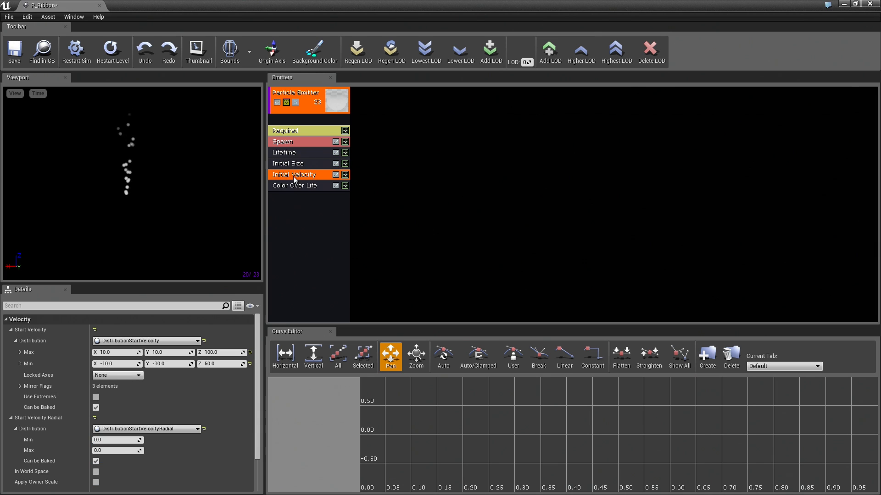
{"action": "left_click", "coordinate": [120, 353]}
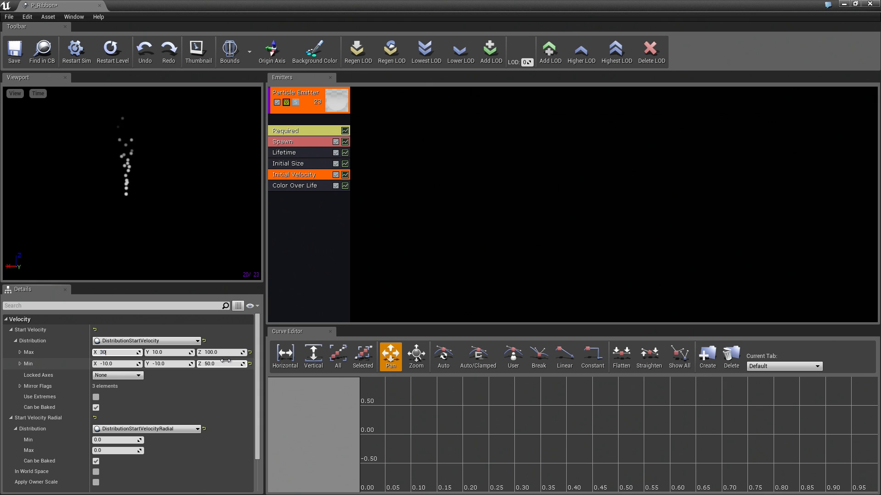
{"action": "type", "text": "30"}
{"action": "key", "text": "Tab"}
{"action": "type", "text": "30"}
{"action": "key", "text": "Tab"}
{"action": "key", "text": "Tab"}
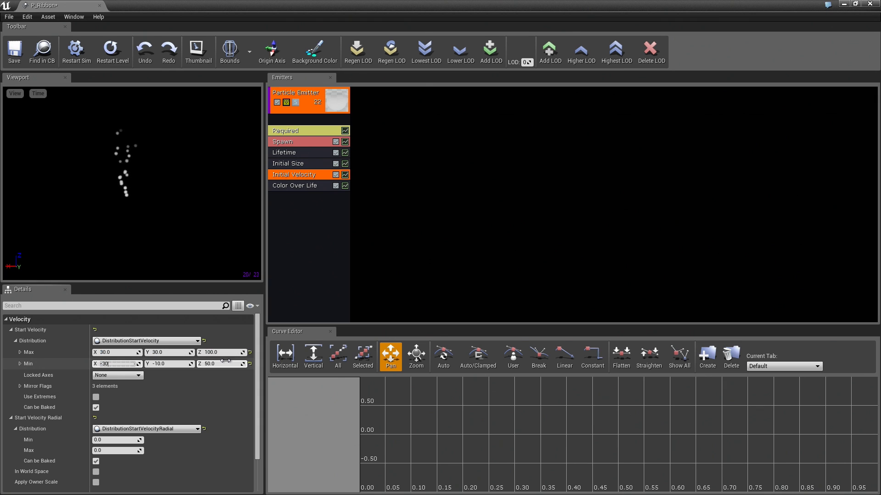
{"action": "key", "text": "Tab"}
{"action": "type", "text": "-30"}
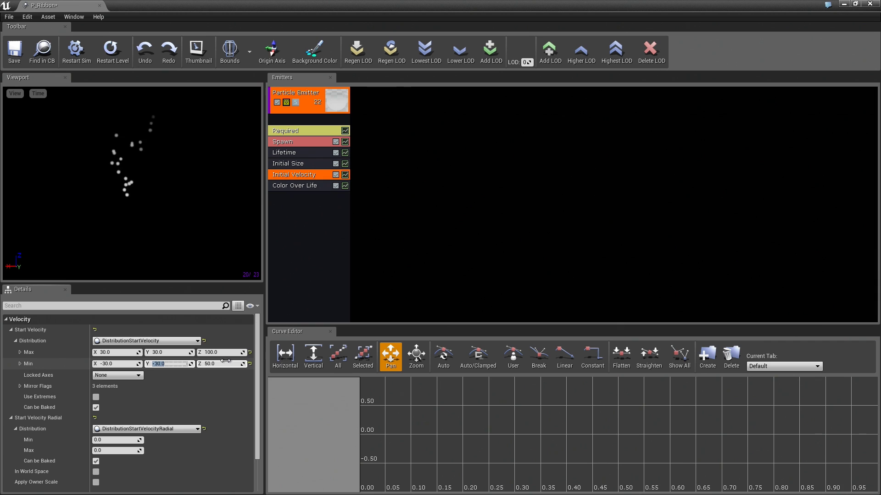
{"action": "left_click", "coordinate": [221, 352]}
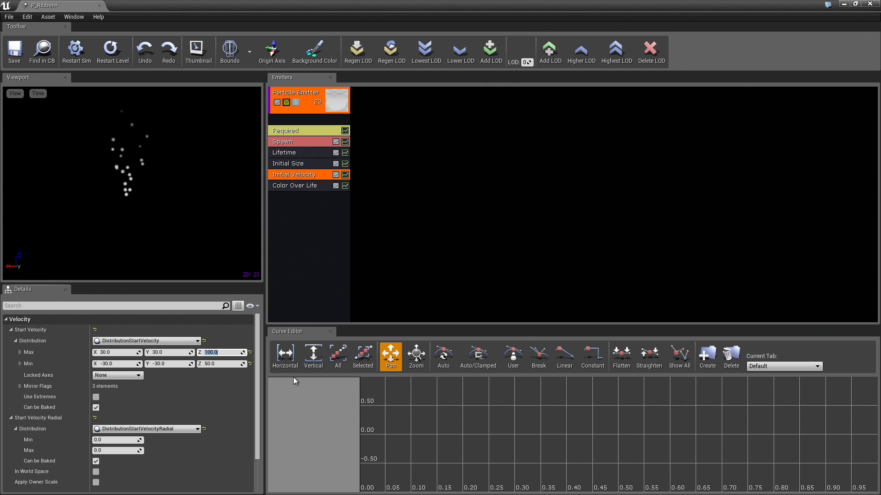
{"action": "type", "text": "200"}
{"action": "key", "text": "Tab"}
{"action": "key", "text": "Tab"}
{"action": "key", "text": "Tab"}
{"action": "type", "text": "100"}
{"action": "key", "text": "Return"}
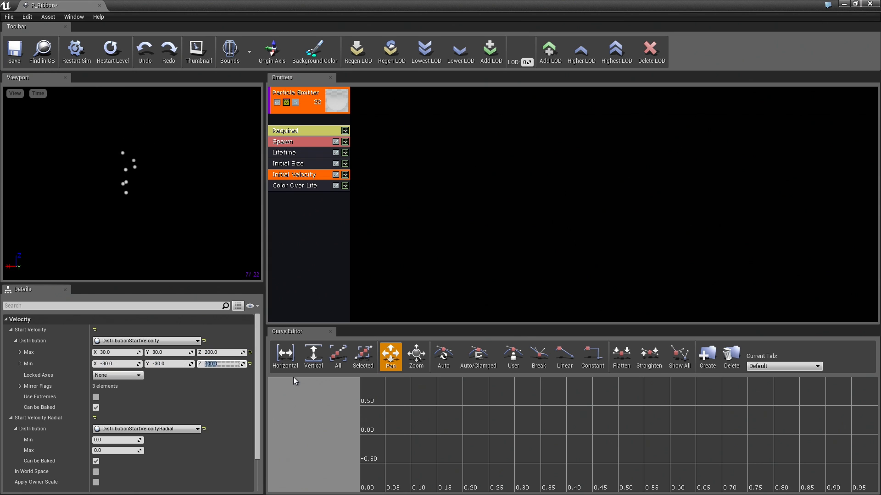
Step: Add an Acceleration > Drag module to the emitter, then delete it
{"action": "right_click", "coordinate": [283, 203]}
{"action": "mouse_move", "coordinate": [308, 244]}
{"action": "left_click", "coordinate": [364, 259]}
{"action": "left_click", "coordinate": [303, 198]}
{"action": "key", "text": "Delete"}
Step: Add a Const Acceleration module and set its Acceleration Z to -500, then 200
{"action": "right_click", "coordinate": [288, 200]}
{"action": "mouse_move", "coordinate": [315, 239]}
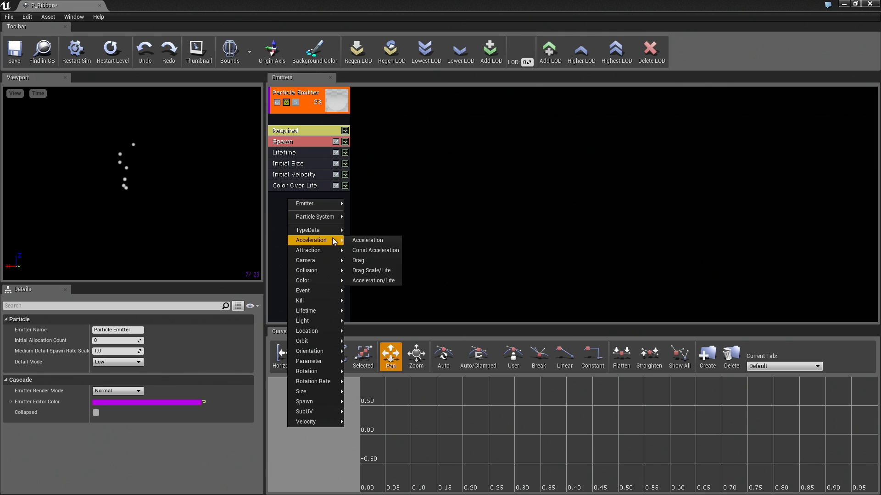
{"action": "left_click", "coordinate": [363, 251]}
{"action": "left_click", "coordinate": [310, 198]}
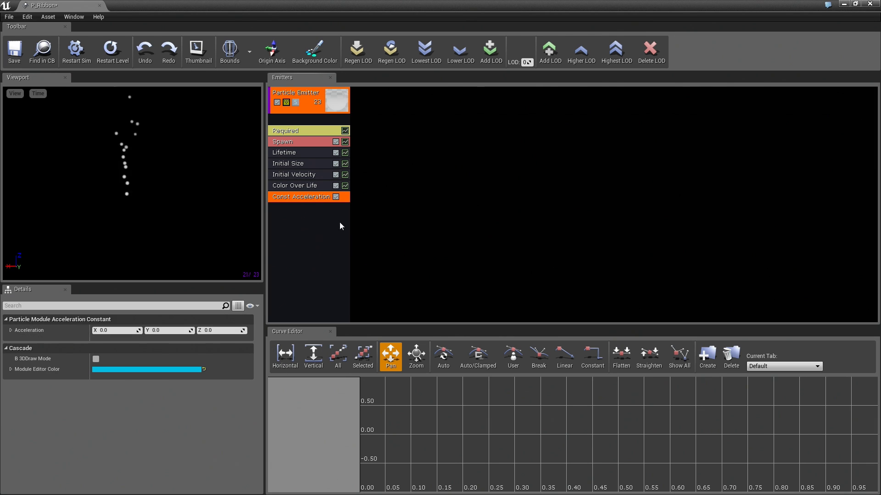
{"action": "left_click", "coordinate": [217, 330]}
{"action": "type", "text": "-"}
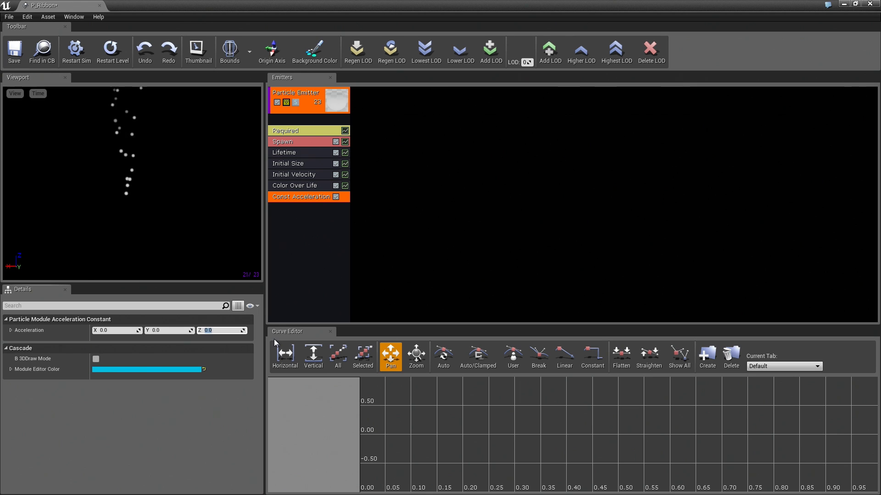
{"action": "type", "text": "500"}
{"action": "key", "text": "Return"}
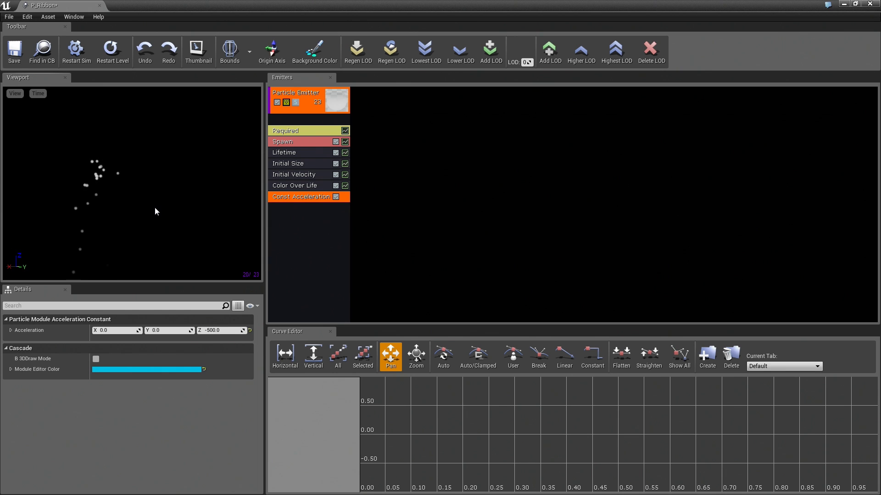
{"action": "left_click", "coordinate": [223, 330]}
{"action": "type", "text": "20"}
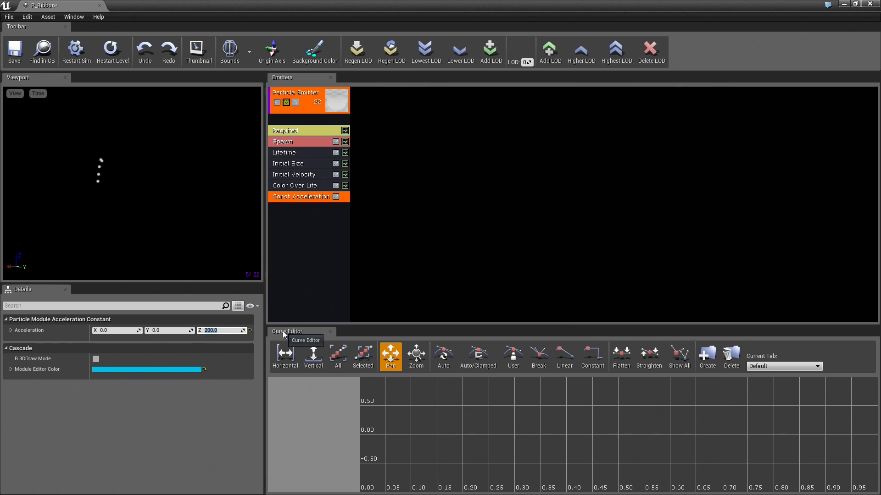
Step: Set Initial Velocity Z to 50 for both maximum and minimum
{"action": "left_click", "coordinate": [298, 175]}
{"action": "left_click", "coordinate": [223, 352]}
{"action": "type", "text": "100"}
{"action": "key", "text": "Tab"}
{"action": "key", "text": "Tab"}
{"action": "key", "text": "Tab"}
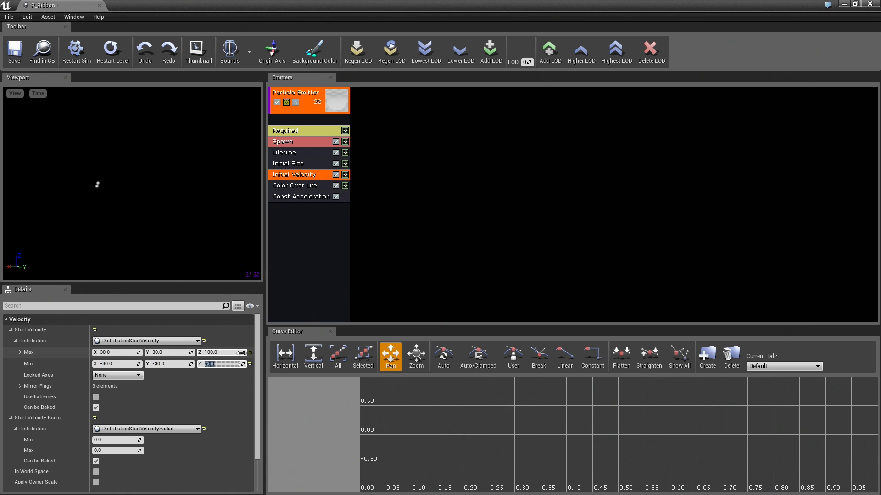
{"action": "type", "text": "50"}
{"action": "key", "text": "Return"}
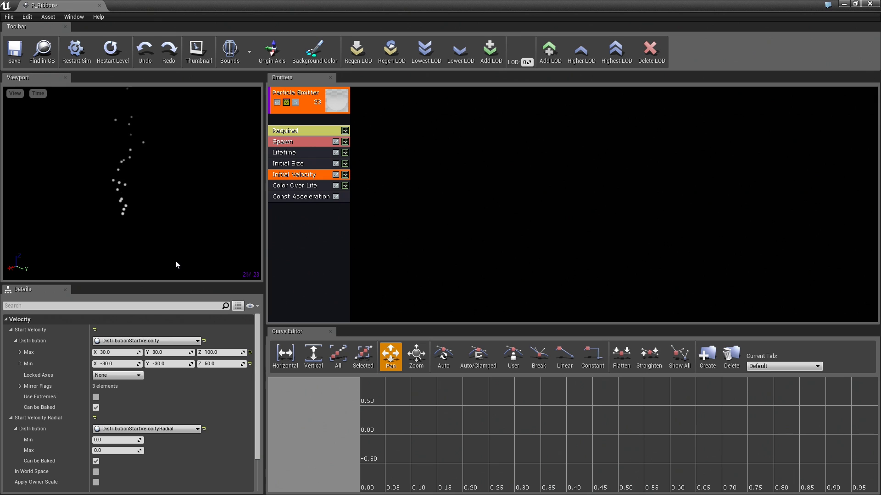
{"action": "left_click", "coordinate": [220, 351]}
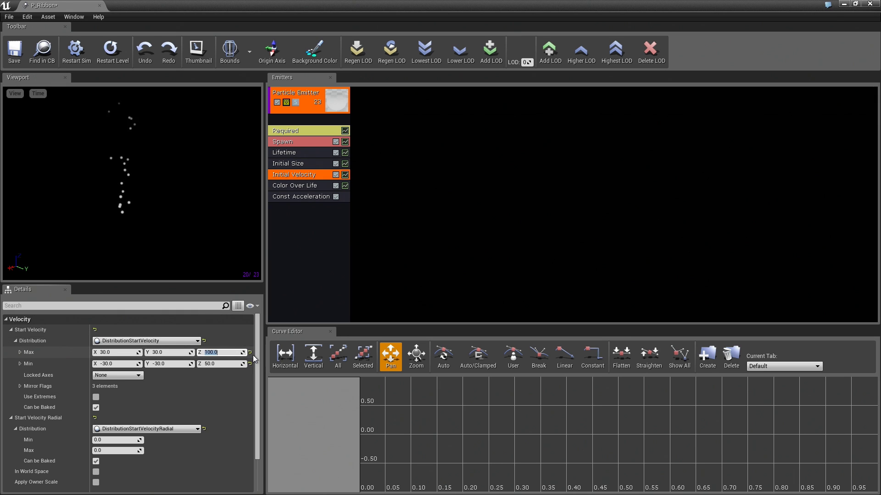
{"action": "type", "text": "50"}
{"action": "key", "text": "Tab"}
{"action": "key", "text": "Tab"}
{"action": "key", "text": "Tab"}
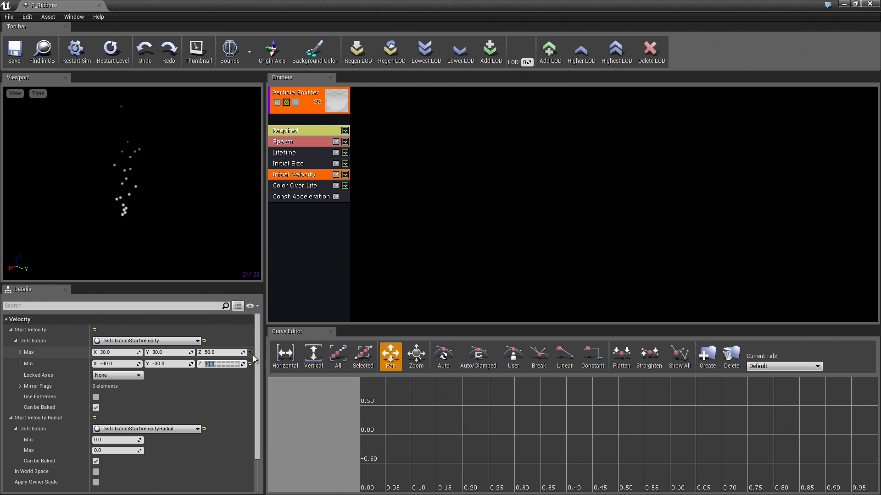
Step: Set the Const Acceleration Z to -50 after trying 500, -300, -10 and -40
{"action": "left_click", "coordinate": [303, 196]}
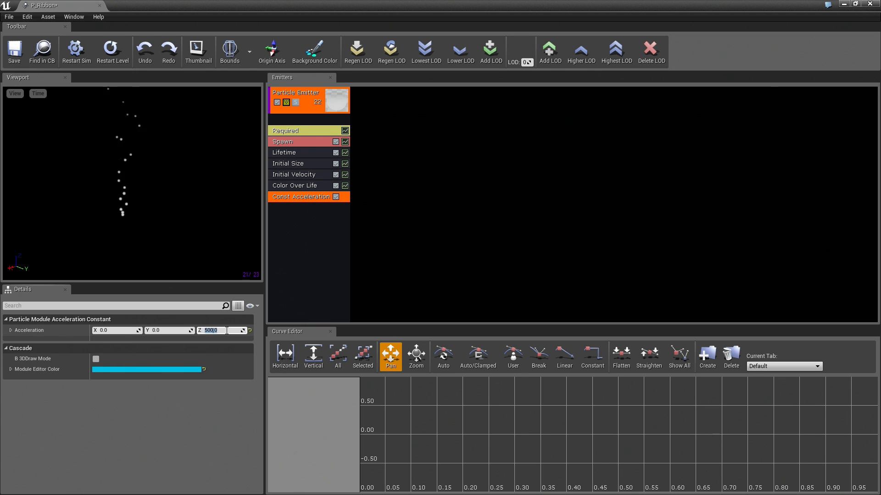
{"action": "left_click", "coordinate": [176, 249]}
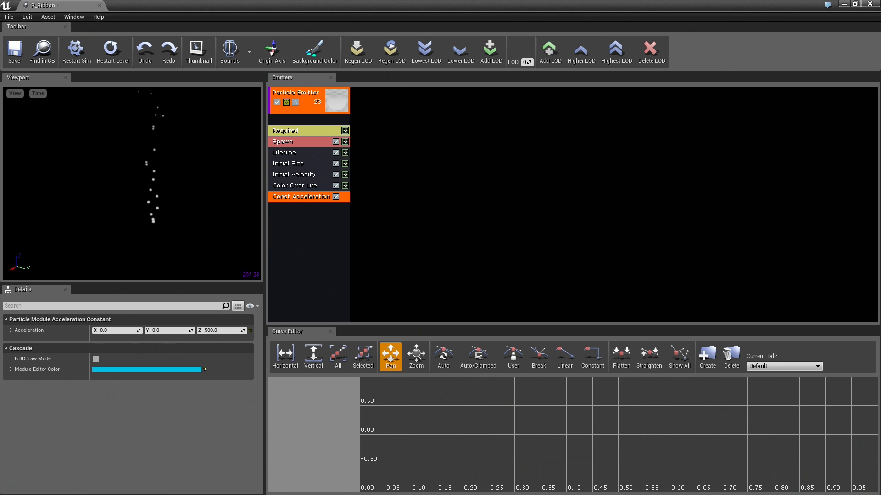
{"action": "left_click", "coordinate": [224, 329]}
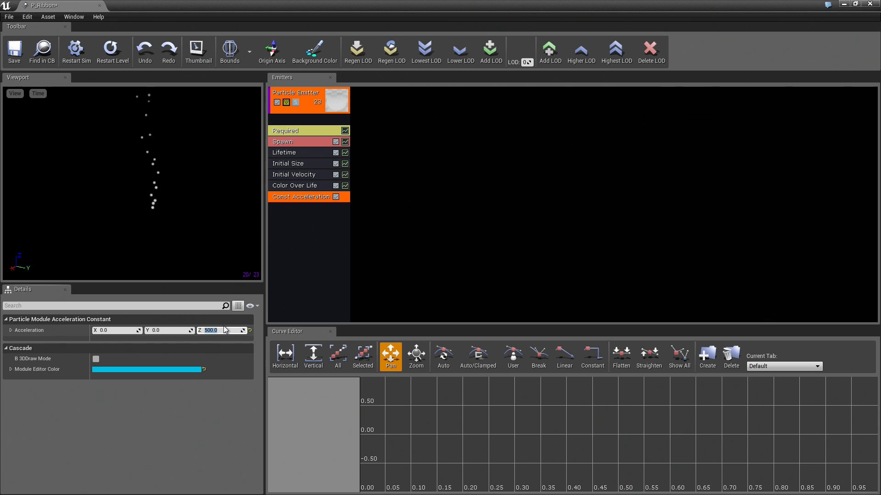
{"action": "type", "text": "-300"}
{"action": "key", "text": "Return"}
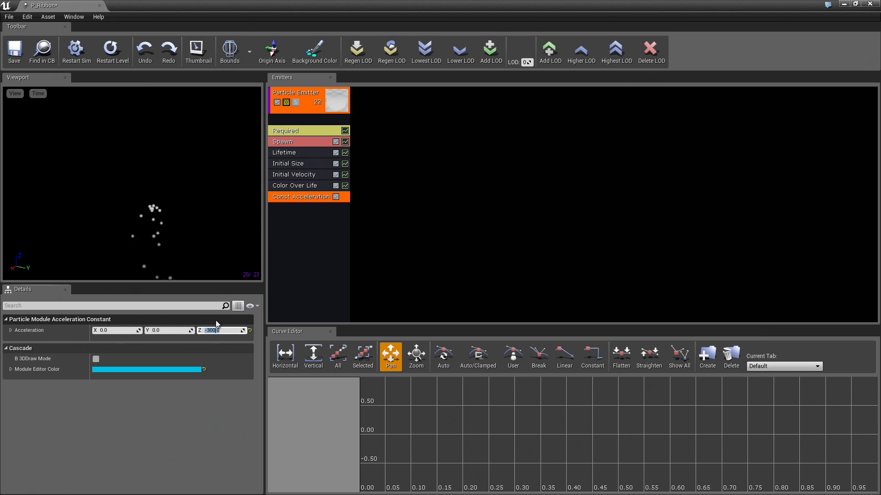
{"action": "type", "text": "-10"}
{"action": "key", "text": "Return"}
{"action": "type", "text": "-40"}
{"action": "key", "text": "Return"}
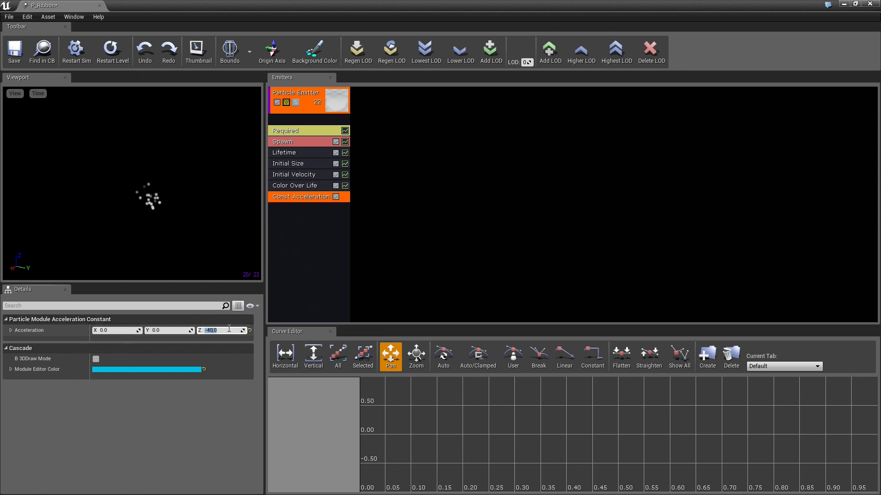
{"action": "type", "text": "-50"}
{"action": "key", "text": "Return"}
{"action": "left_click", "coordinate": [294, 152]}
Step: Set the Lifetime module's Min and Max to 5
{"action": "left_click", "coordinate": [106, 354]}
{"action": "type", "text": "5"}
{"action": "key", "text": "Tab"}
{"action": "type", "text": "5"}
{"action": "key", "text": "Return"}
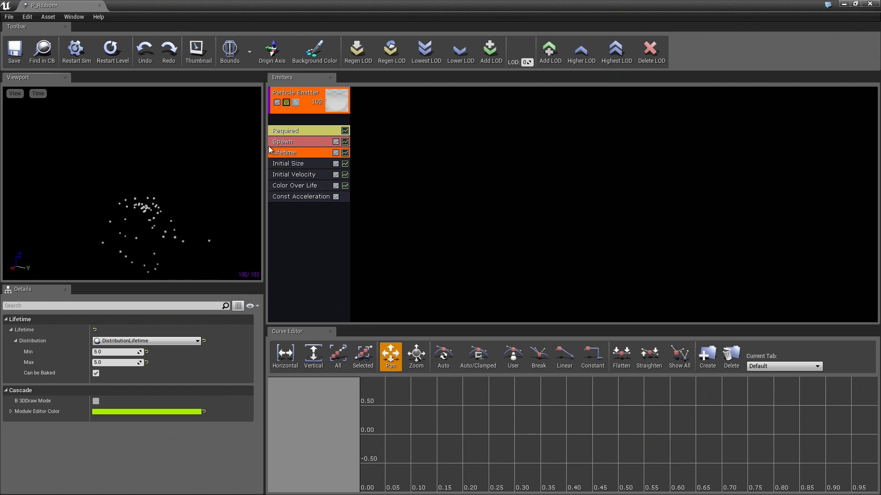
Step: Set the Spawn rate Constant to 5.0 and select the Color Over Life module
{"action": "left_click", "coordinate": [285, 142]}
{"action": "left_click", "coordinate": [114, 351]}
{"action": "type", "text": "5"}
{"action": "key", "text": "Return"}
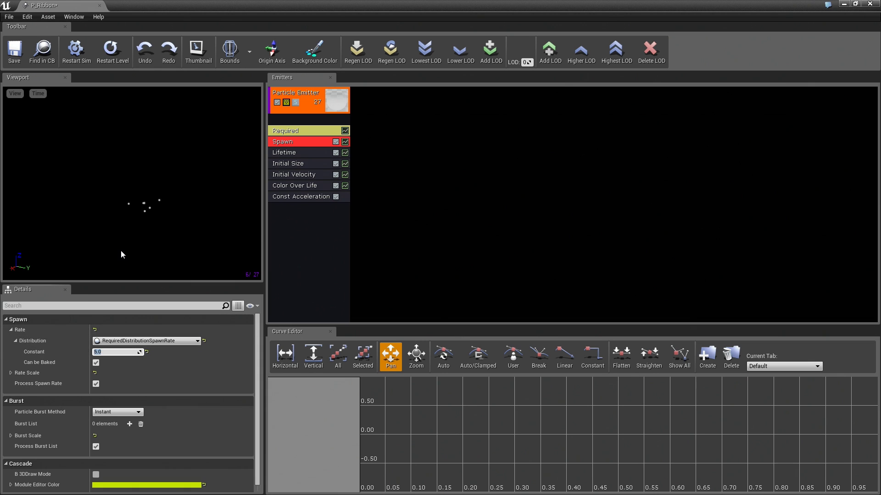
{"action": "left_click", "coordinate": [156, 235]}
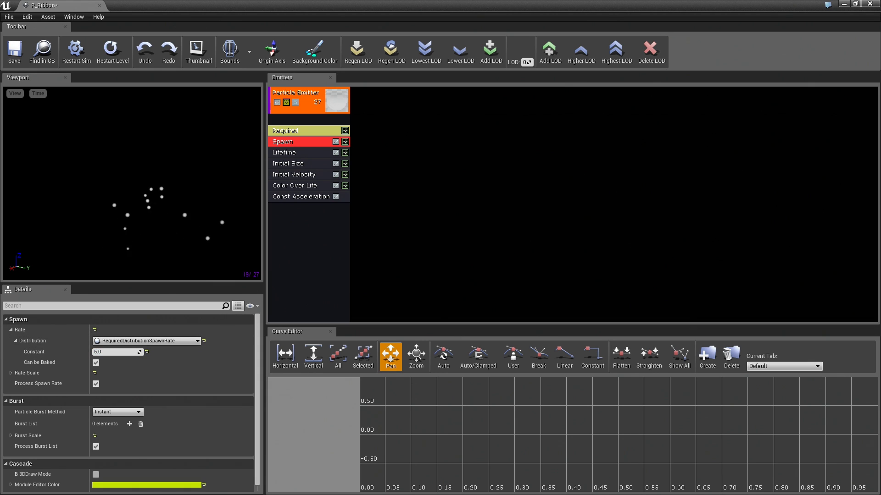
{"action": "left_click", "coordinate": [292, 186]}
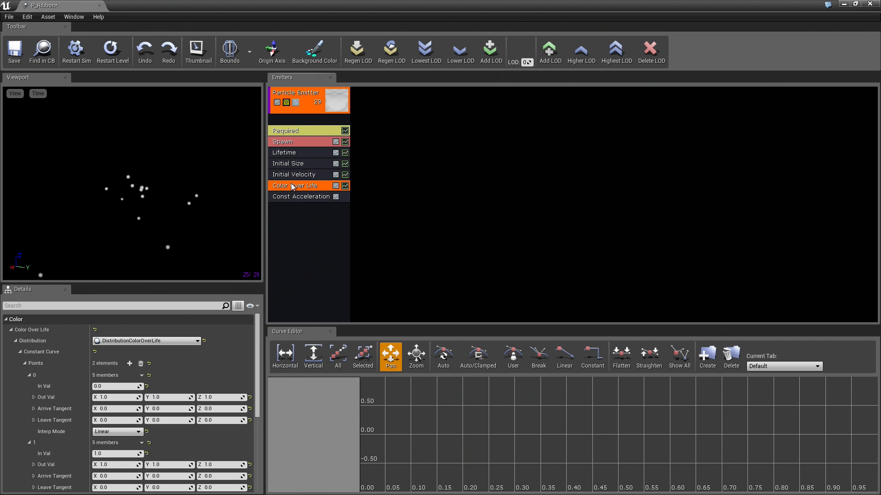
Step: Replace the Color Over Life module with an Initial Color module
{"action": "key", "text": "Delete"}
{"action": "right_click", "coordinate": [294, 205]}
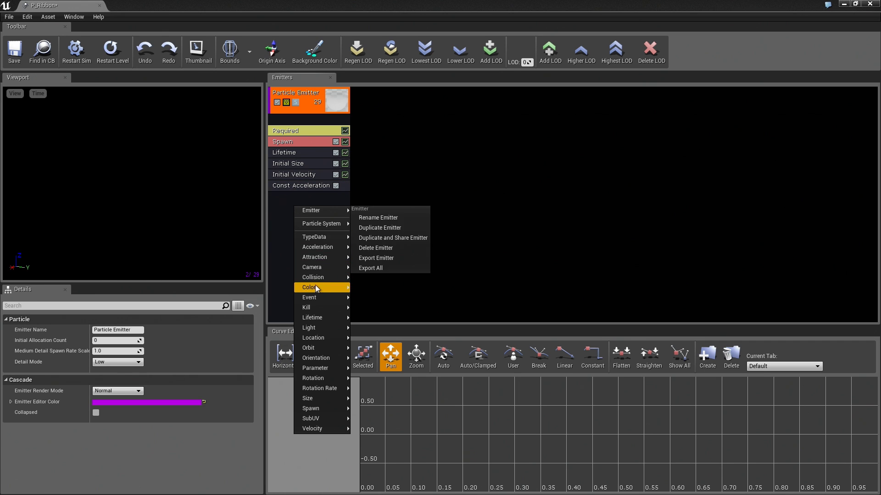
{"action": "mouse_move", "coordinate": [315, 287]}
{"action": "left_click", "coordinate": [367, 285]}
{"action": "left_click", "coordinate": [297, 197]}
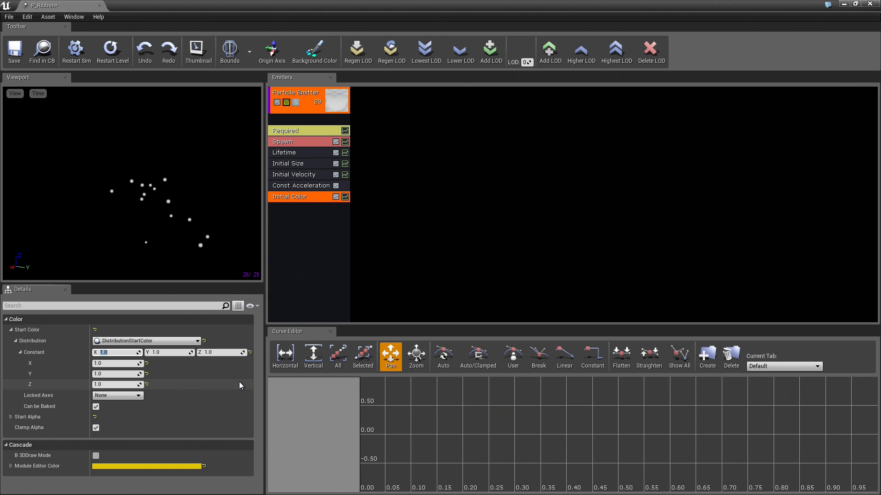
Step: Set the Initial Color Start Color Constant to 20, 2, 1 for an orange glow
{"action": "type", "text": "20"}
{"action": "key", "text": "Tab"}
{"action": "type", "text": "5"}
{"action": "key", "text": "Tab"}
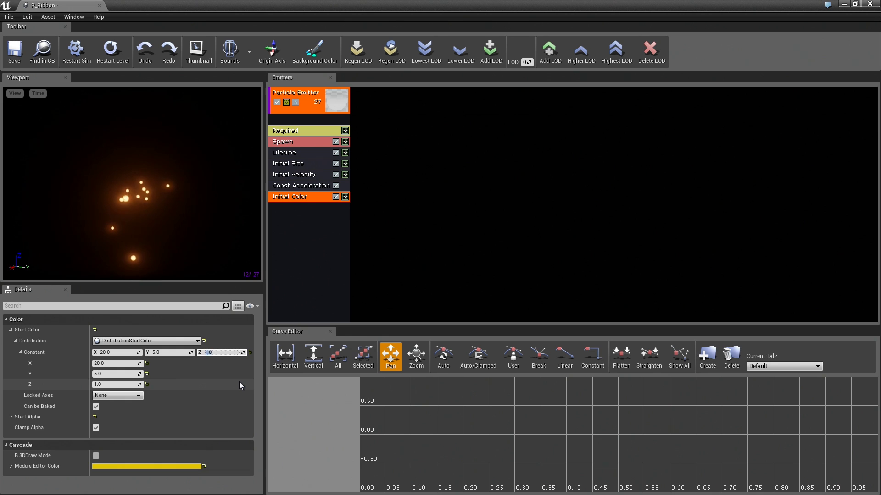
{"action": "key", "text": "shift+Tab"}
{"action": "type", "text": "2"}
{"action": "key", "text": "Tab"}
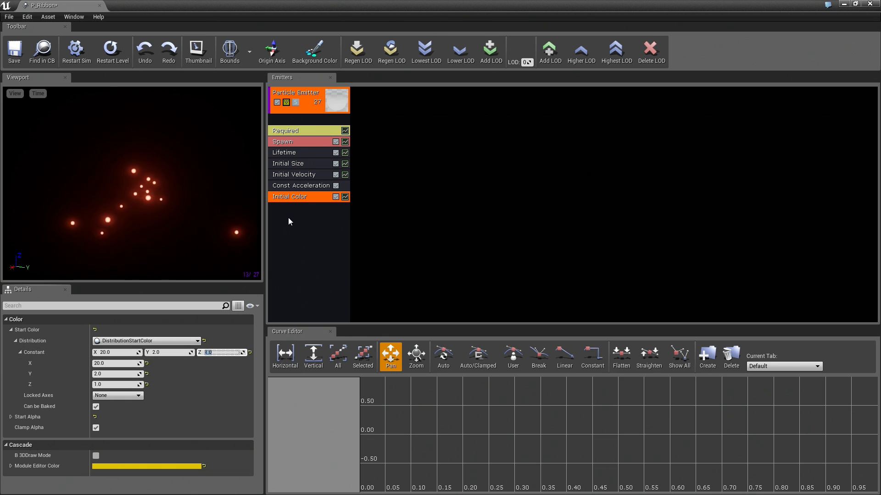
Step: Set the Required module's Screen Alignment to PSA Velocity
{"action": "left_click", "coordinate": [295, 130]}
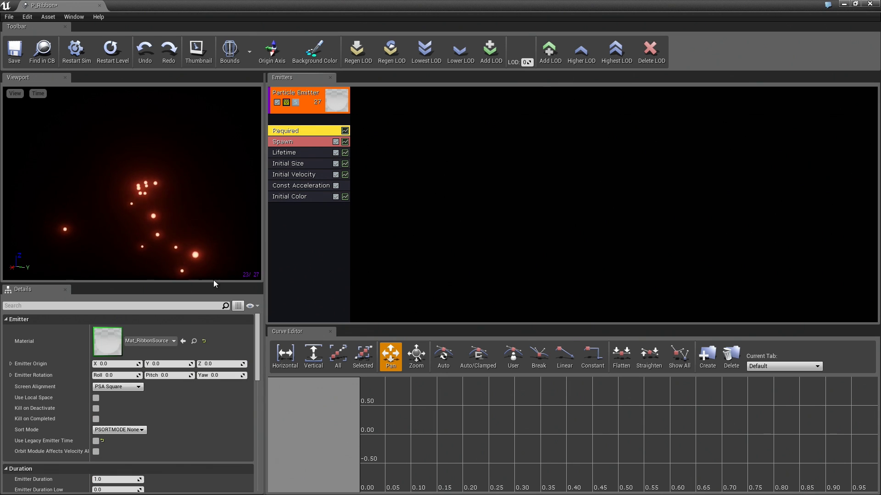
{"action": "left_click", "coordinate": [122, 387]}
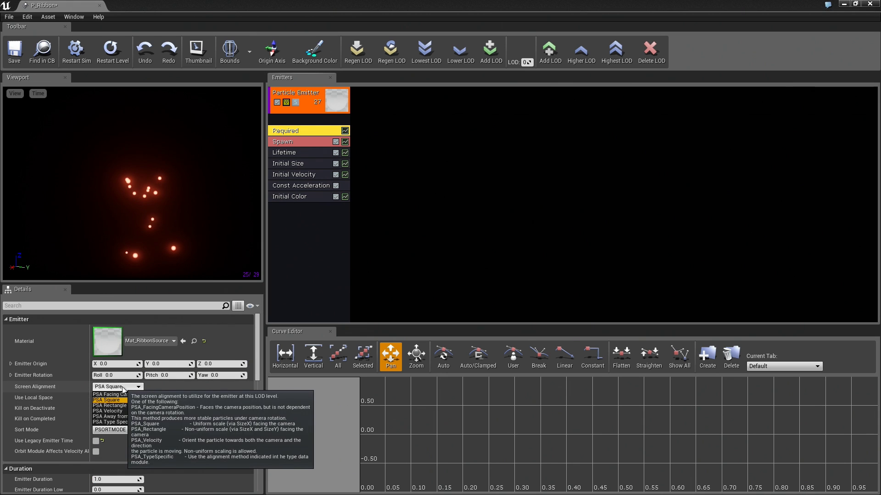
{"action": "left_click", "coordinate": [119, 410]}
Step: Add a Size By Speed module with Speed Scale Y and Max Scale Y of 4
{"action": "right_click", "coordinate": [290, 206]}
{"action": "mouse_move", "coordinate": [313, 400]}
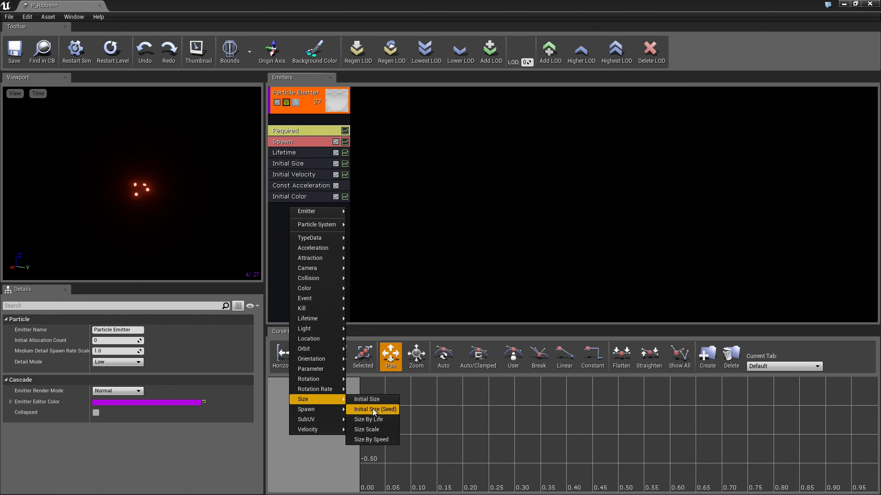
{"action": "left_click", "coordinate": [379, 440]}
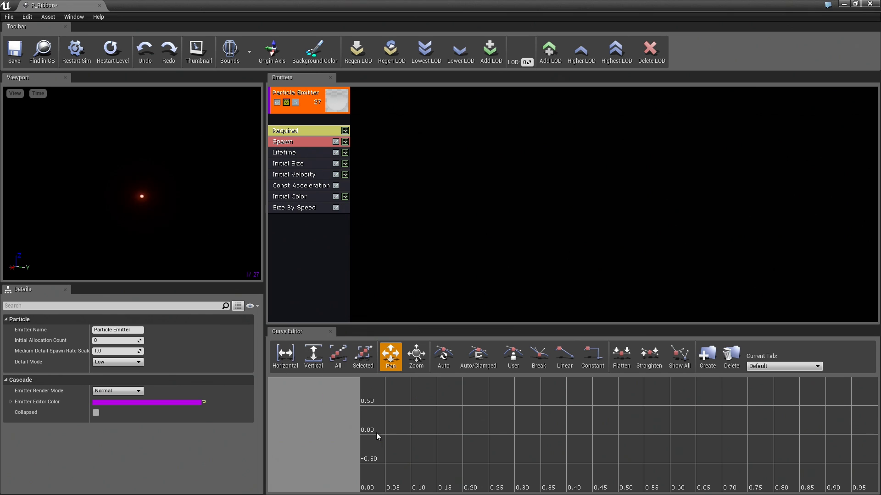
{"action": "left_click", "coordinate": [172, 331]}
{"action": "type", "text": "4"}
{"action": "key", "text": "Tab"}
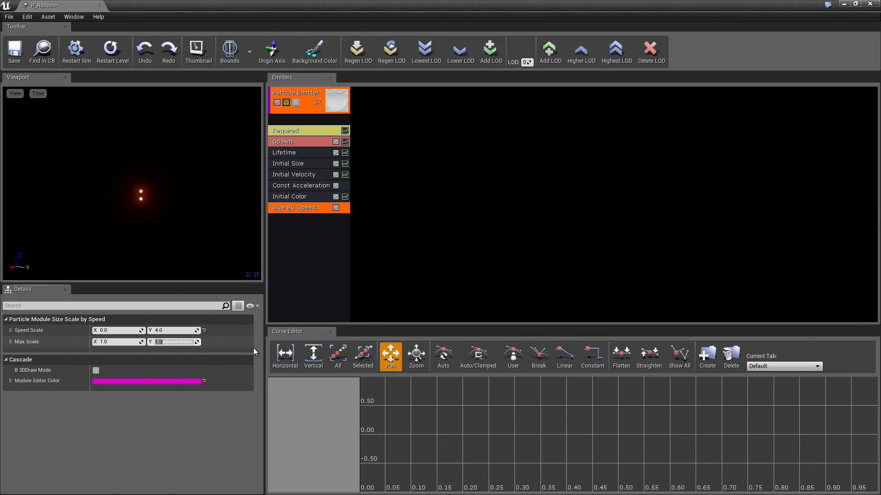
{"action": "type", "text": "4"}
{"action": "key", "text": "Return"}
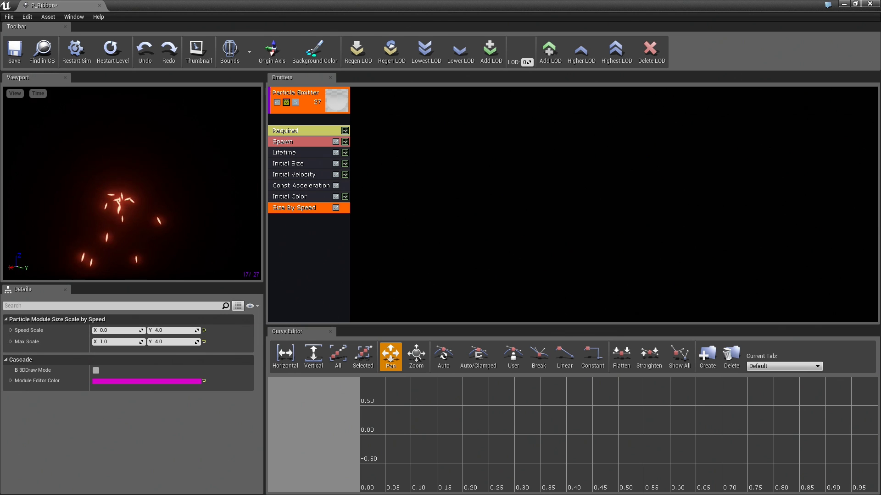
{"action": "left_click", "coordinate": [180, 185]}
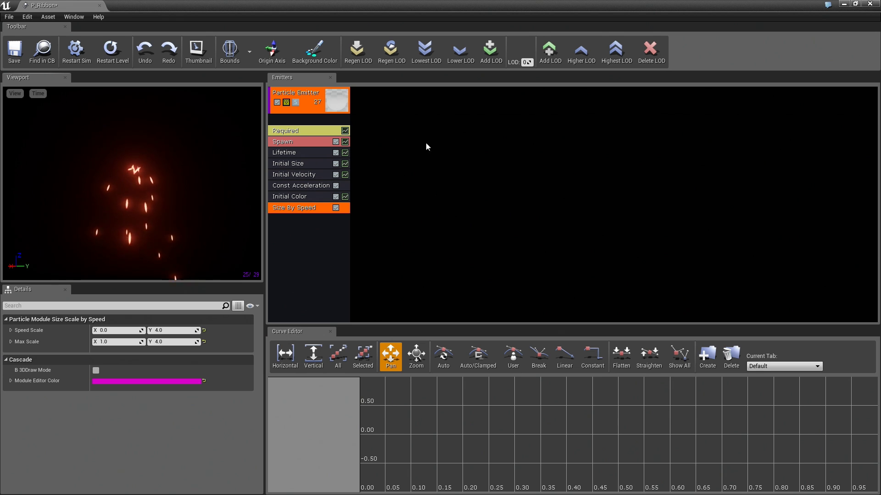
Step: Add a new sprite emitter and give it New Ribbon Data type data
{"action": "right_click", "coordinate": [387, 121]}
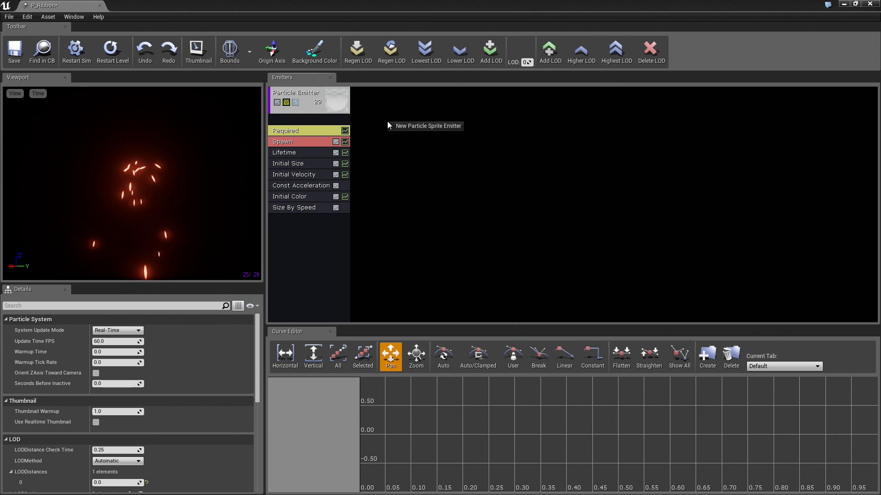
{"action": "left_click", "coordinate": [419, 124]}
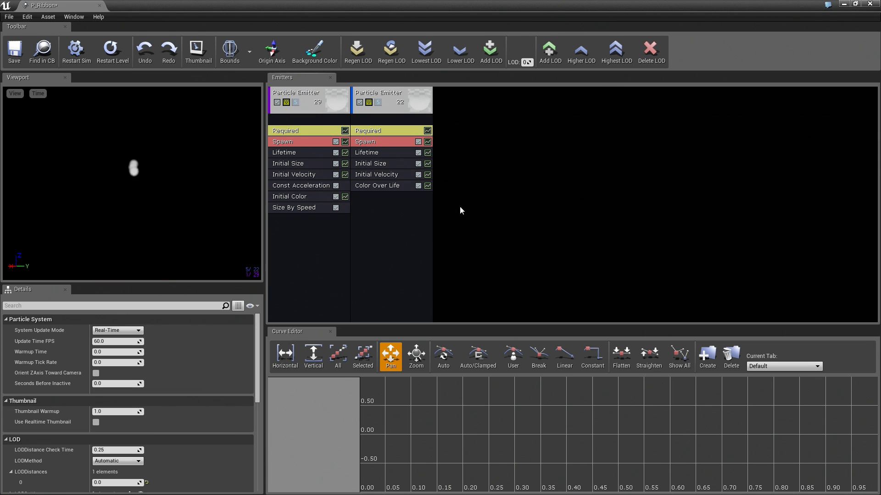
{"action": "right_click", "coordinate": [400, 118]}
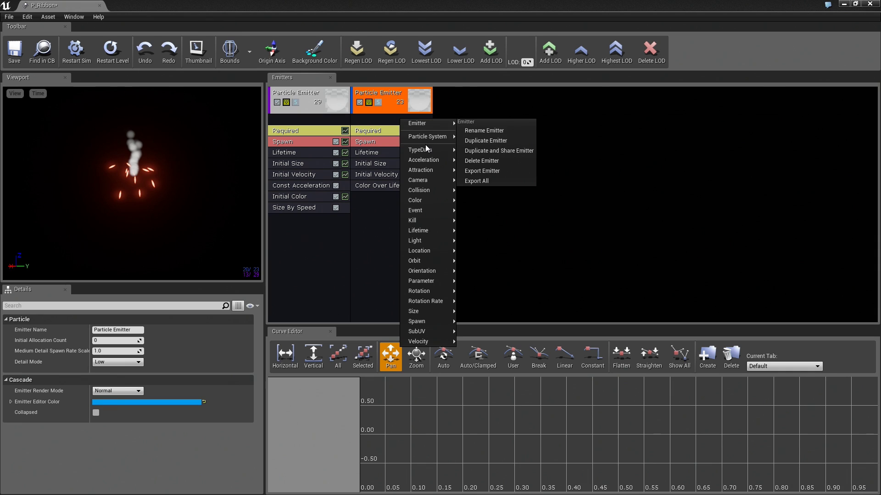
{"action": "mouse_move", "coordinate": [424, 149]}
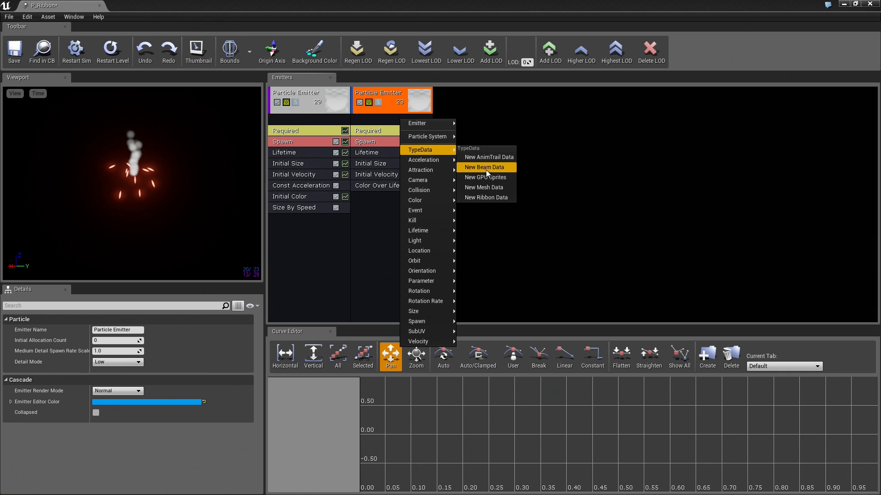
{"action": "left_click", "coordinate": [489, 198]}
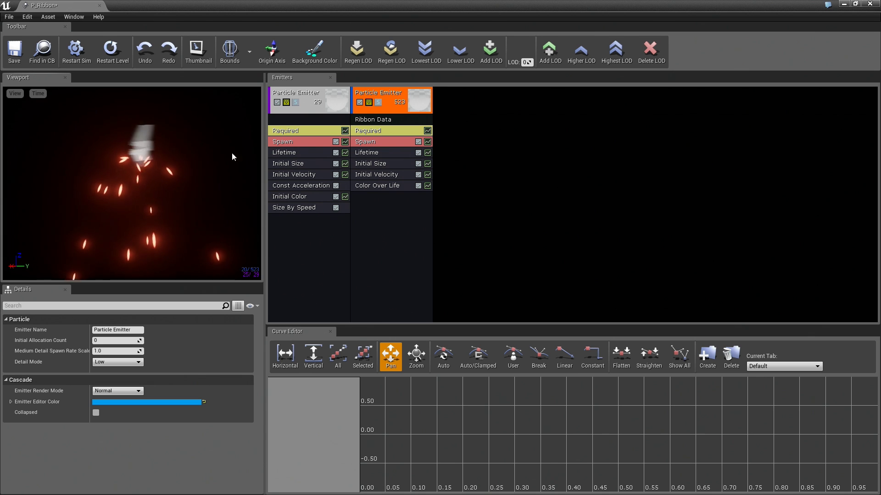
Step: Set the ribbon emitter's Spawn rate constant to 0
{"action": "left_click", "coordinate": [376, 142]}
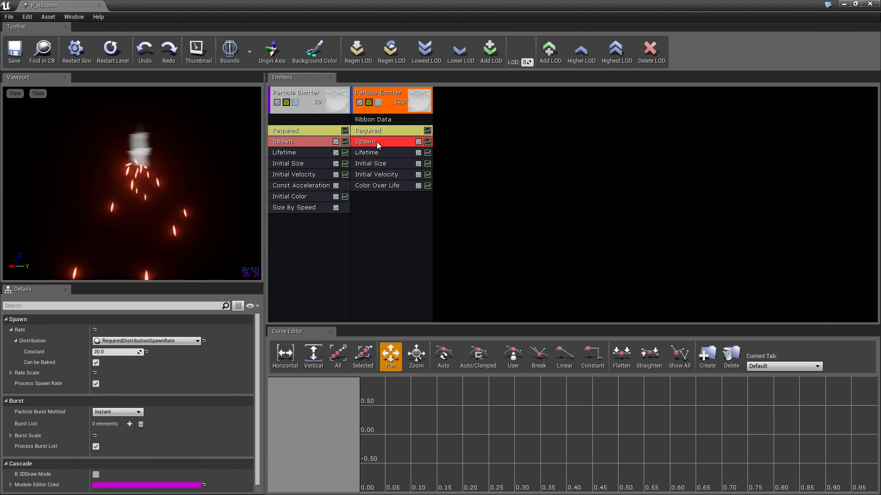
{"action": "left_click", "coordinate": [127, 350]}
{"action": "type", "text": "0"}
{"action": "key", "text": "Return"}
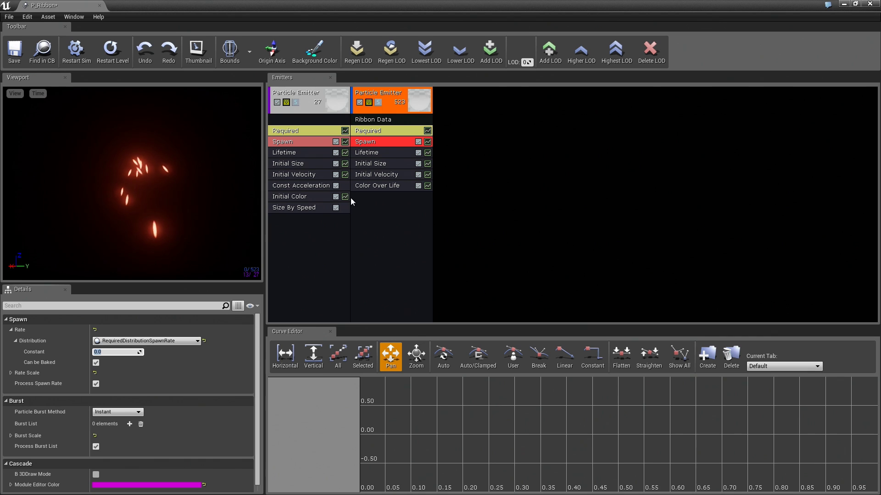
Step: Add Spawn PerUnit beneath the Spawn module with a Constant of 1.0
{"action": "right_click", "coordinate": [375, 204]}
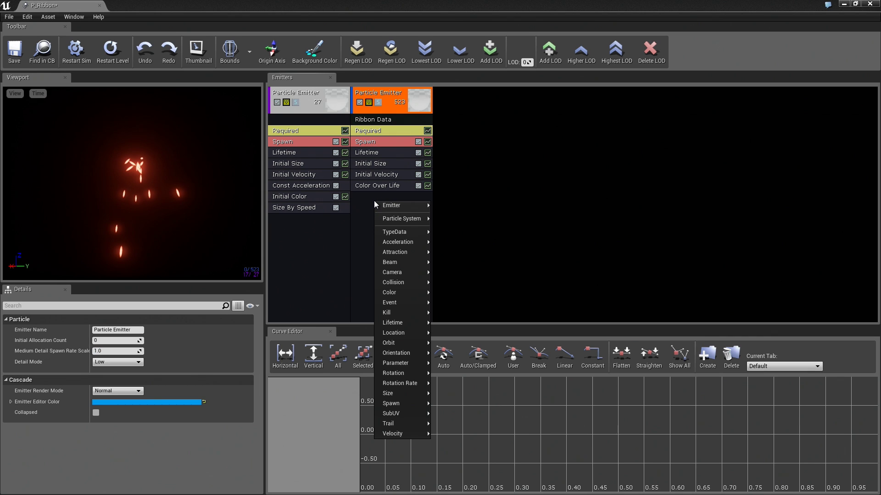
{"action": "mouse_move", "coordinate": [393, 403]}
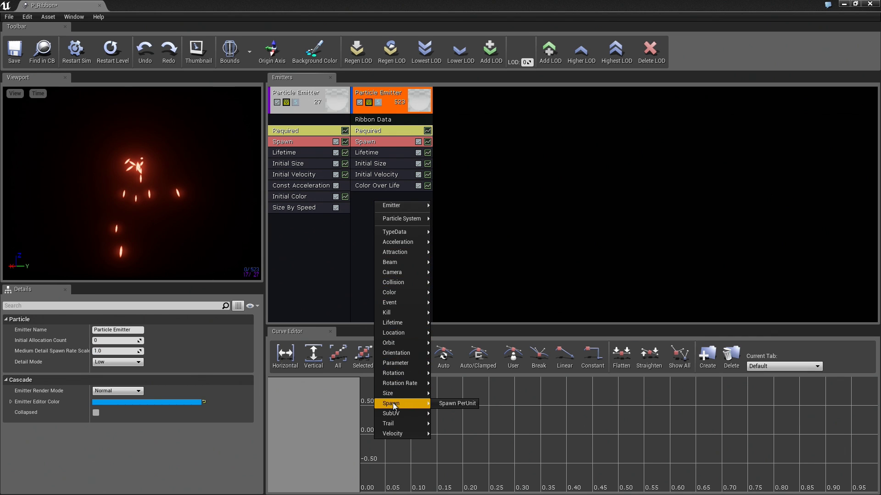
{"action": "left_click", "coordinate": [442, 403]}
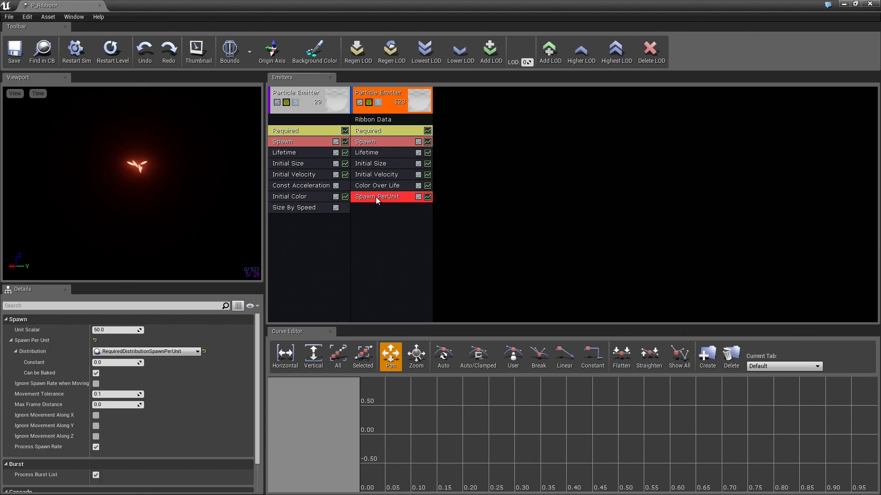
{"action": "left_click_drag", "start_coordinate": [376, 192], "coordinate": [374, 152]}
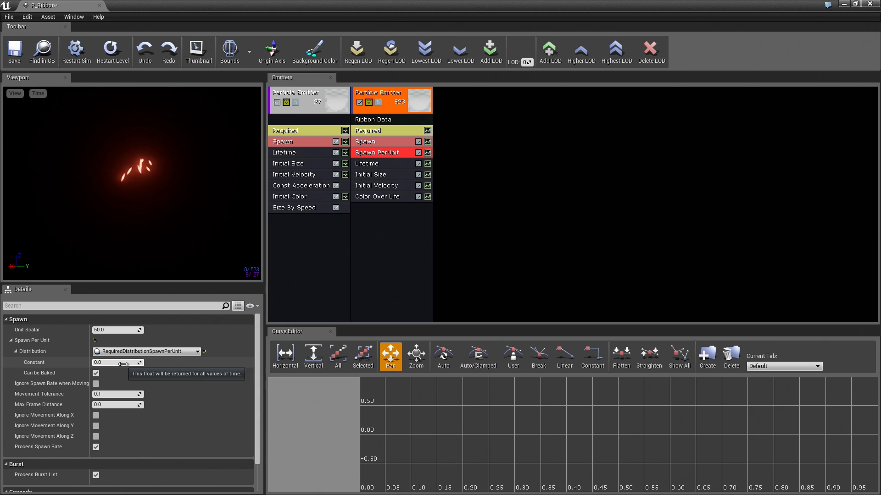
{"action": "left_click", "coordinate": [102, 362]}
{"action": "type", "text": "1"}
{"action": "key", "text": "Return"}
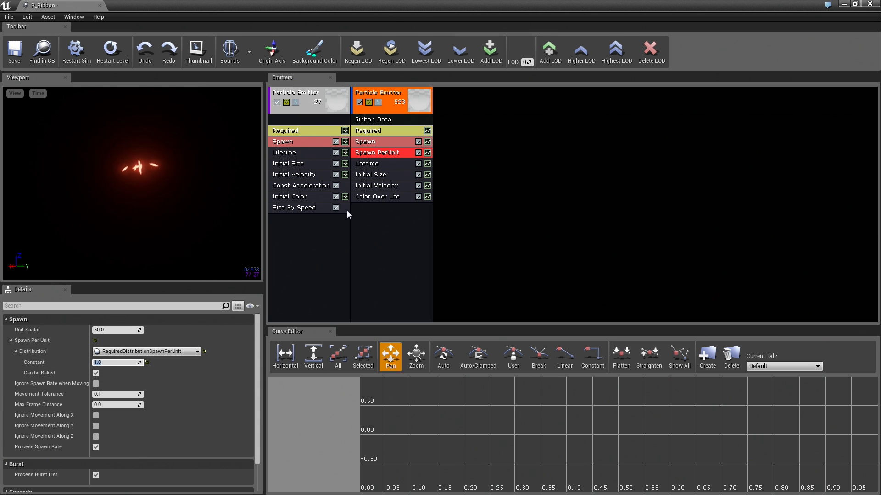
Step: Add a trail Source module to the ribbon emitter with Source Method PET2SRCM Particle
{"action": "right_click", "coordinate": [370, 210]}
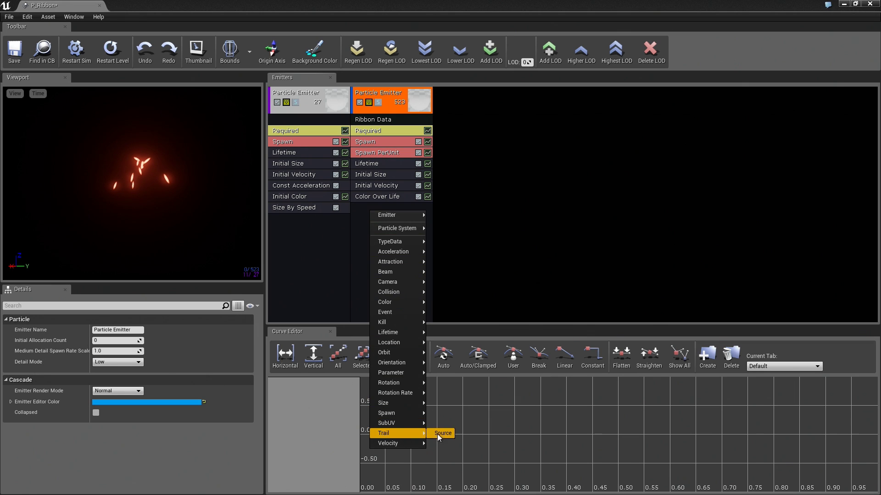
{"action": "left_click", "coordinate": [442, 433]}
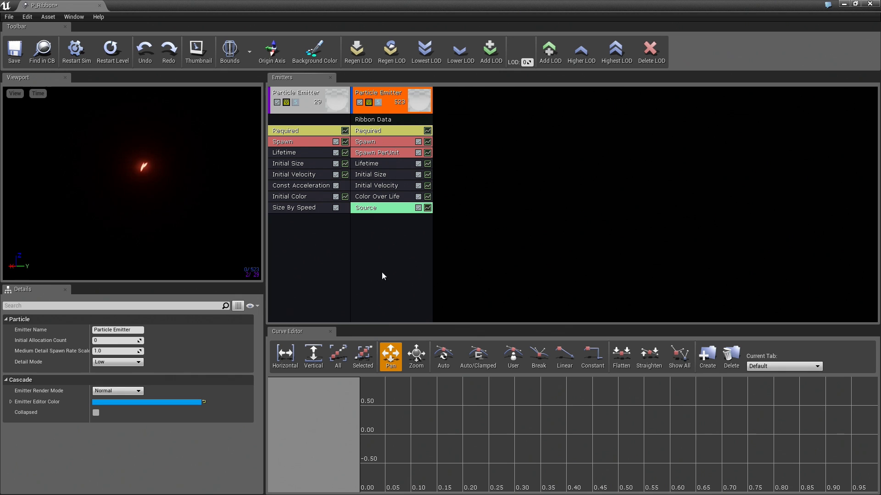
{"action": "left_click", "coordinate": [371, 210]}
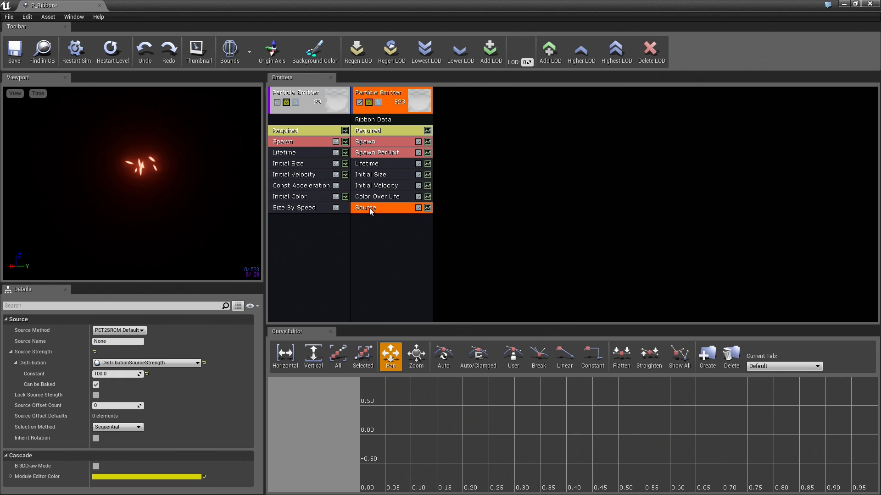
{"action": "left_click", "coordinate": [125, 331]}
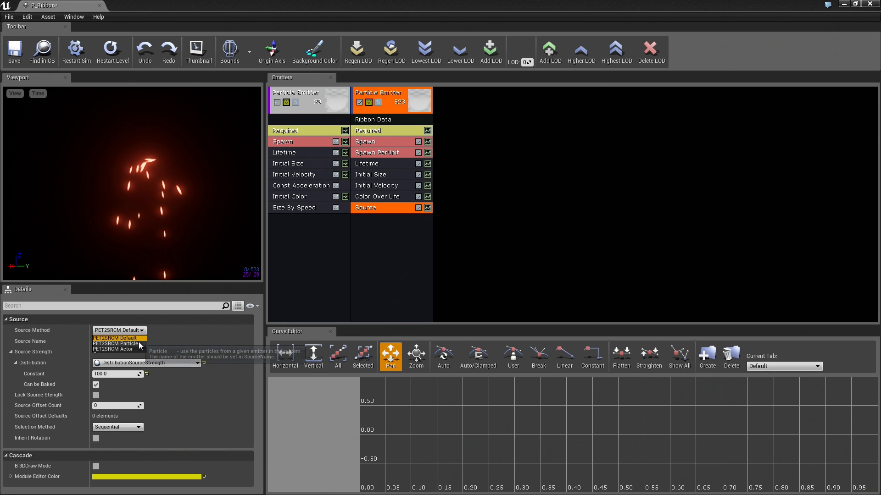
{"action": "left_click", "coordinate": [132, 343]}
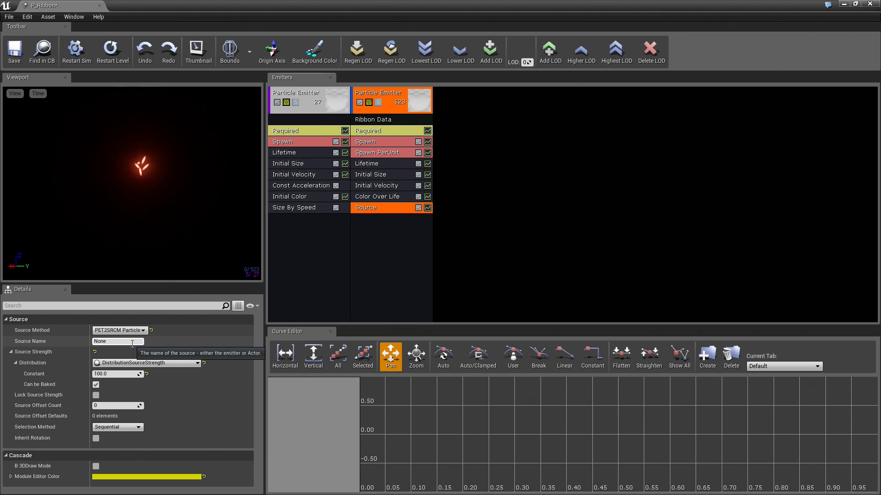
{"action": "left_click", "coordinate": [133, 342]}
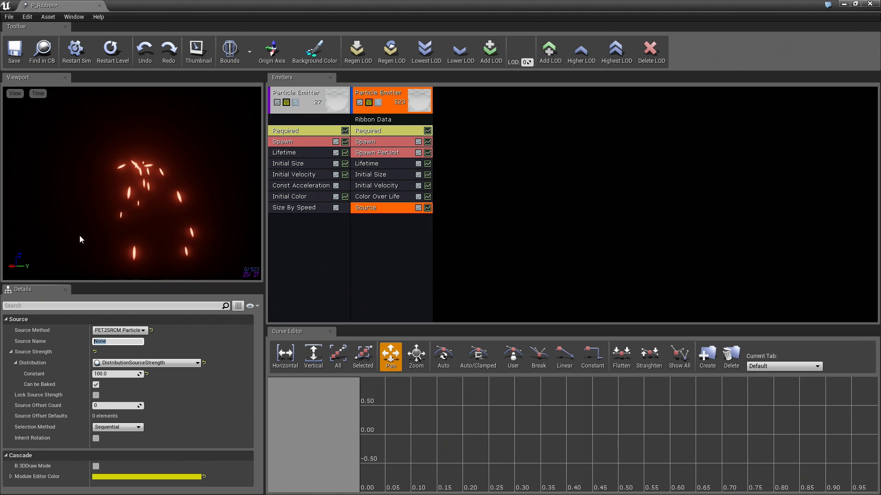
{"action": "left_click", "coordinate": [292, 94]}
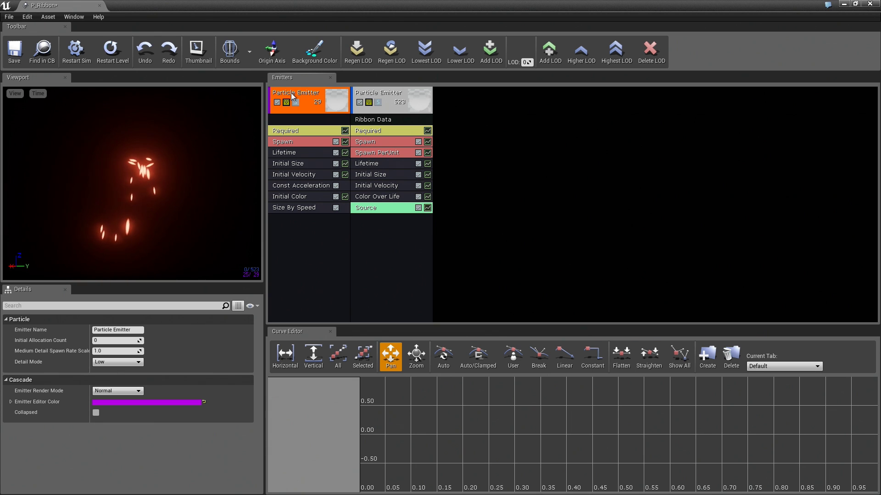
Step: Rename the spark emitter to RibbonSource
{"action": "right_click", "coordinate": [292, 95]}
{"action": "mouse_move", "coordinate": [310, 98]}
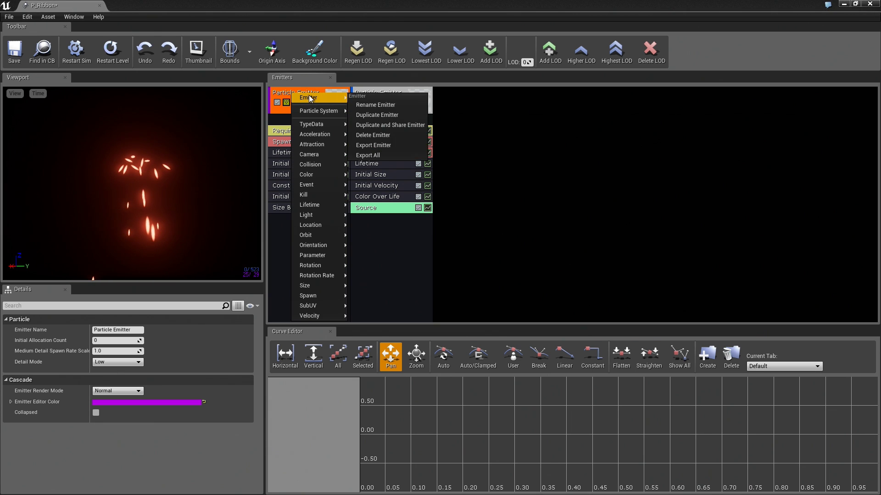
{"action": "left_click", "coordinate": [373, 106]}
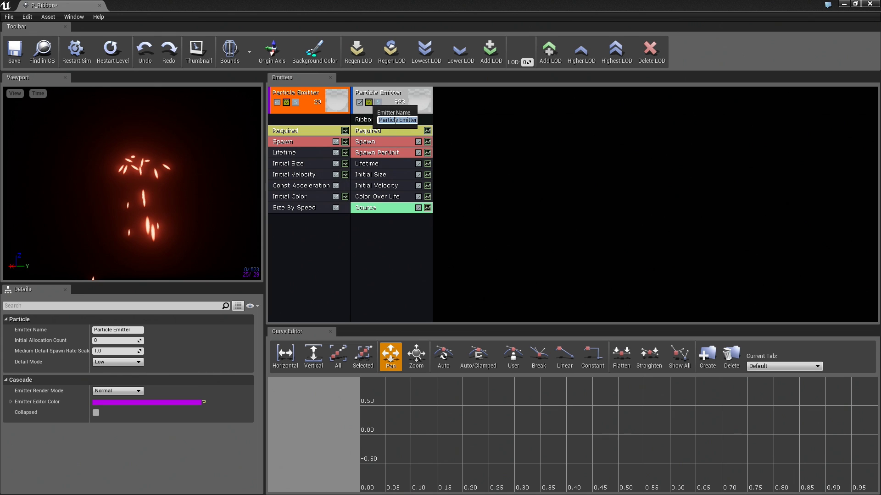
{"action": "key", "text": "Return"}
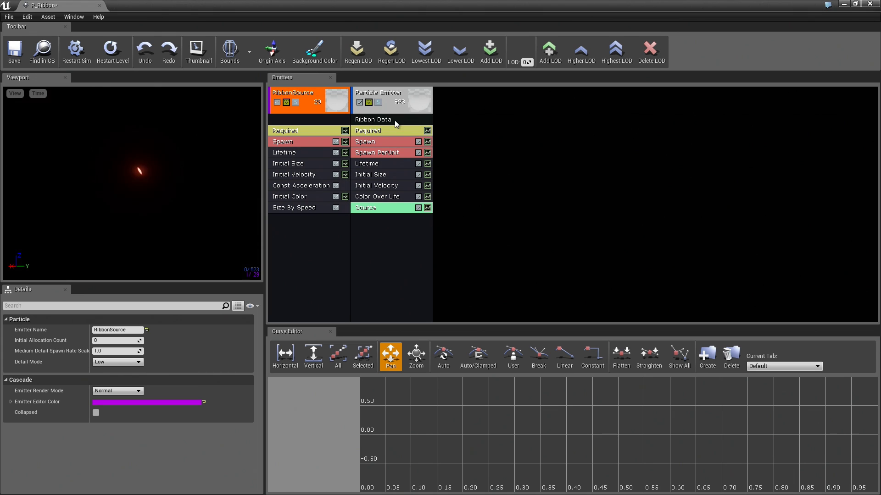
Step: Set the ribbon Source module's Source Name to RibbonSource
{"action": "left_click", "coordinate": [391, 210]}
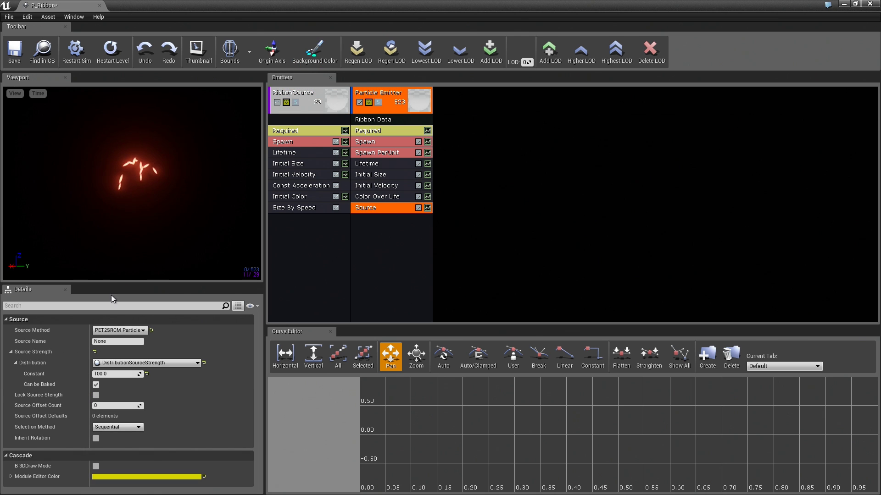
{"action": "left_click", "coordinate": [110, 341]}
{"action": "type", "text": "Ribbo"}
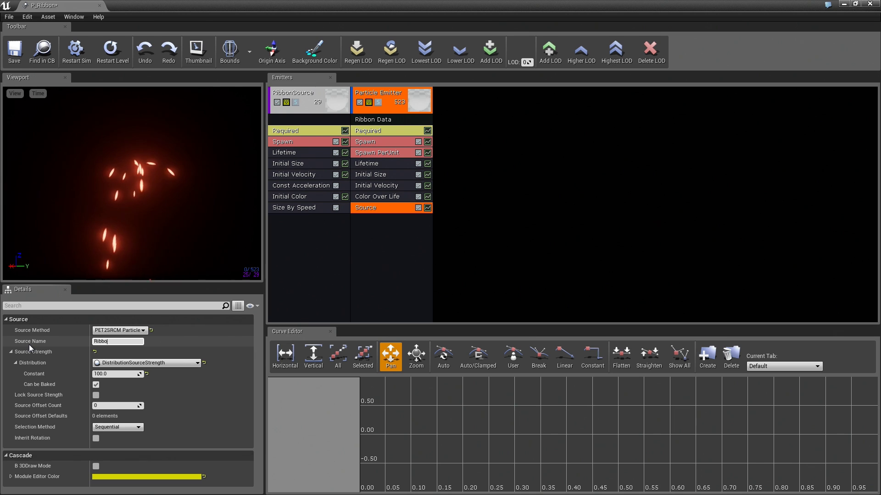
{"action": "type", "text": "nSource"}
{"action": "key", "text": "Return"}
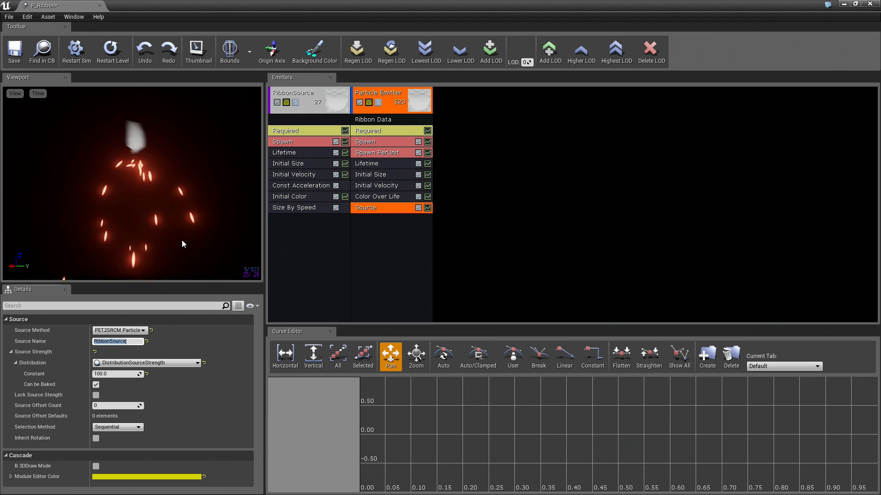
Step: Assign Mat_Ribbon as the ribbon emitter's material in the Required module
{"action": "left_click", "coordinate": [373, 131]}
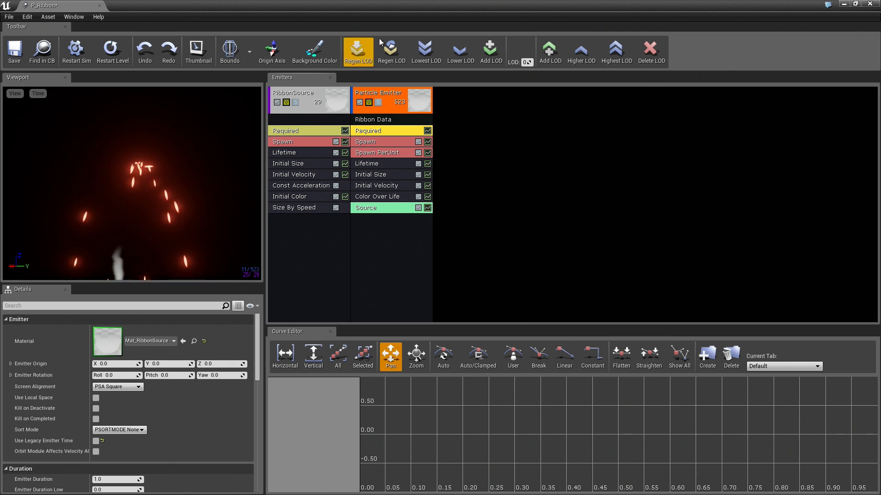
{"action": "left_click_drag", "start_coordinate": [390, 7], "coordinate": [661, 45]}
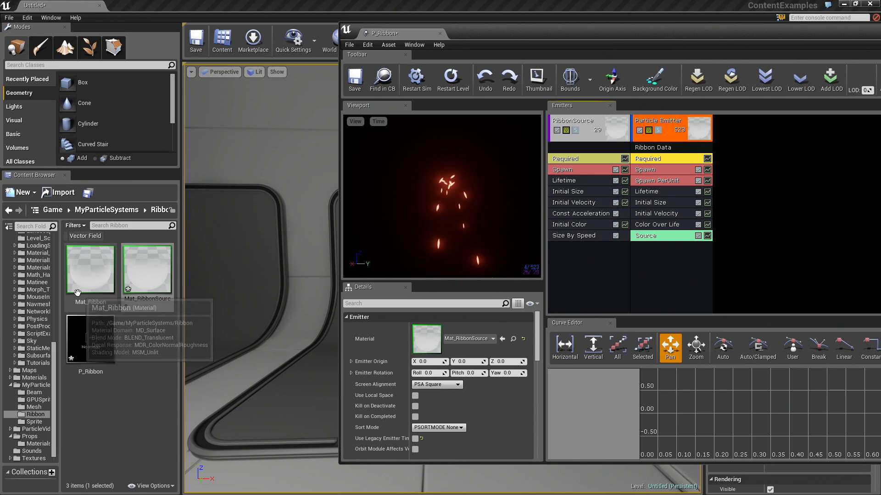
{"action": "left_click_drag", "start_coordinate": [90, 271], "coordinate": [426, 339]}
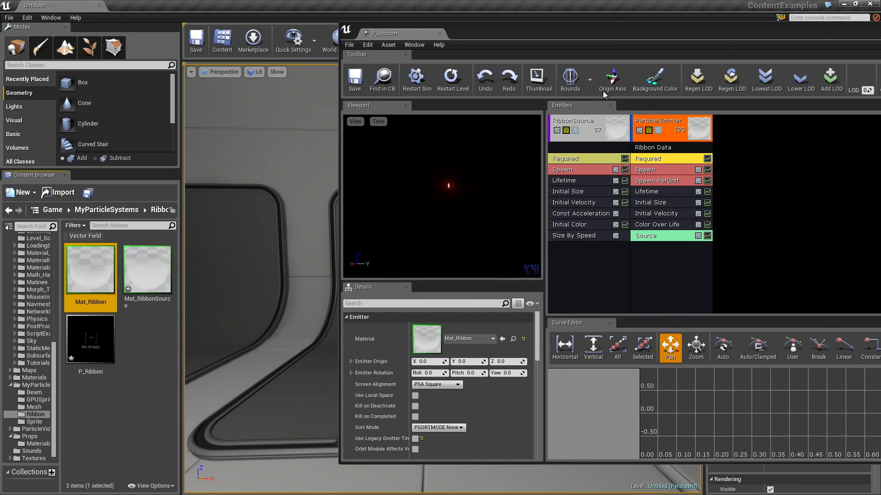
{"action": "double_click", "coordinate": [612, 32]}
Step: Set the Ribbon Data's Max Trail Count to 50
{"action": "left_click", "coordinate": [387, 121]}
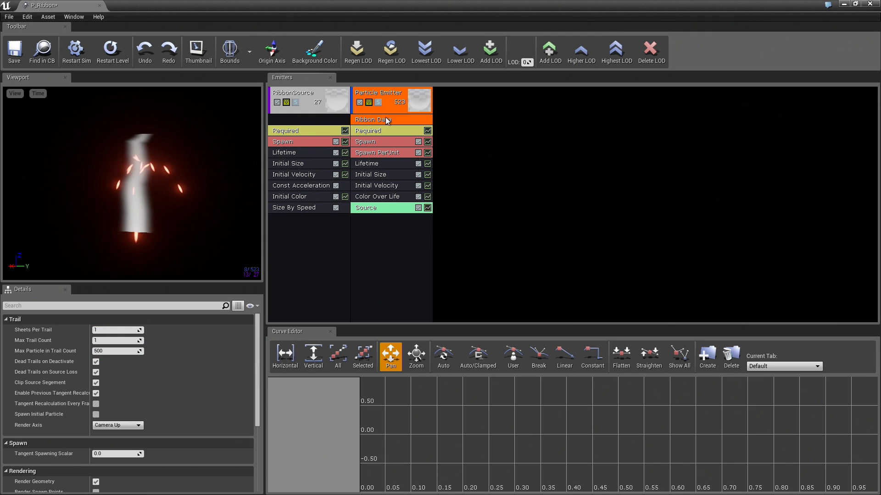
{"action": "left_click", "coordinate": [110, 341]}
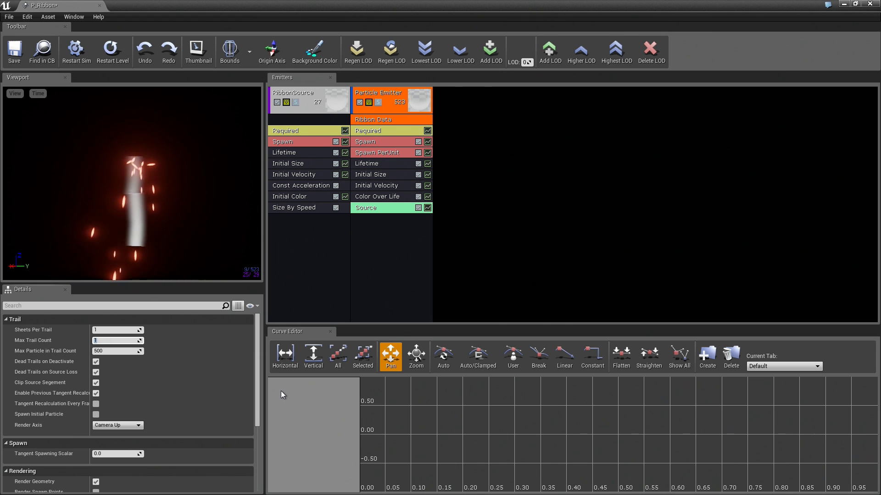
{"action": "type", "text": "50"}
{"action": "key", "text": "Return"}
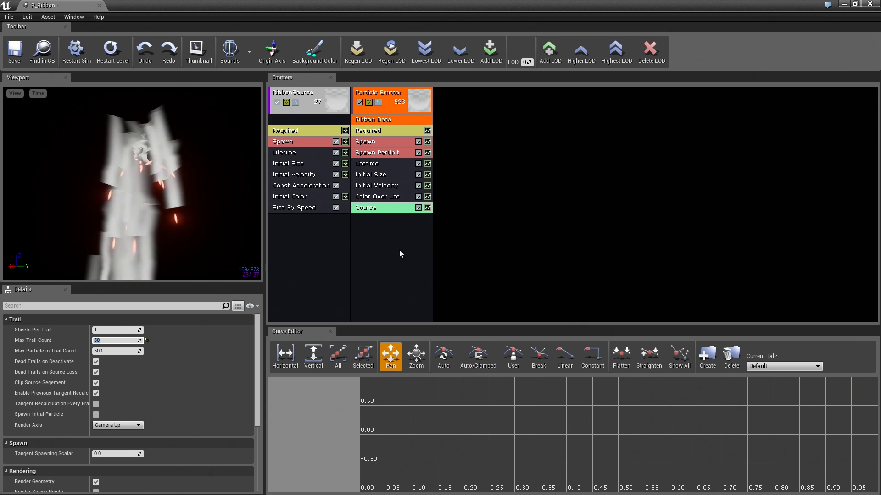
Step: Switch Initial Size to DistributionVectorConstant and enter X 2 and Y 4
{"action": "left_click", "coordinate": [375, 166]}
{"action": "left_click", "coordinate": [376, 174]}
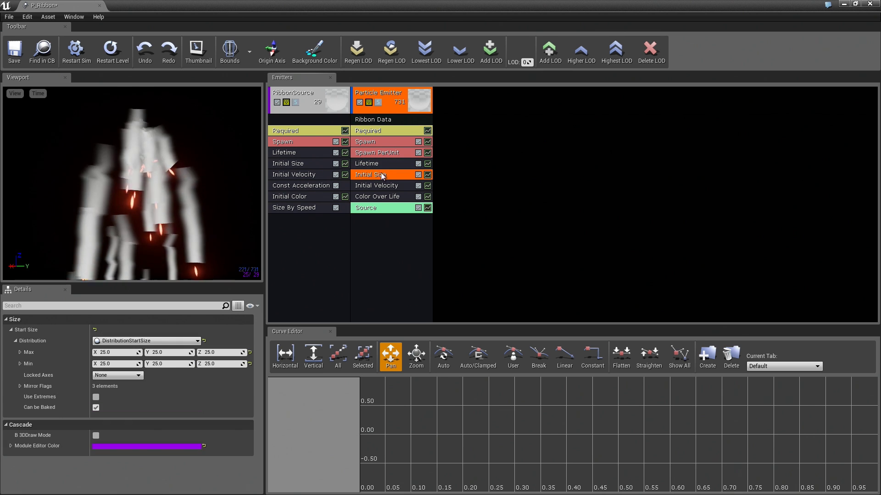
{"action": "left_click", "coordinate": [125, 341]}
{"action": "left_click", "coordinate": [185, 358]}
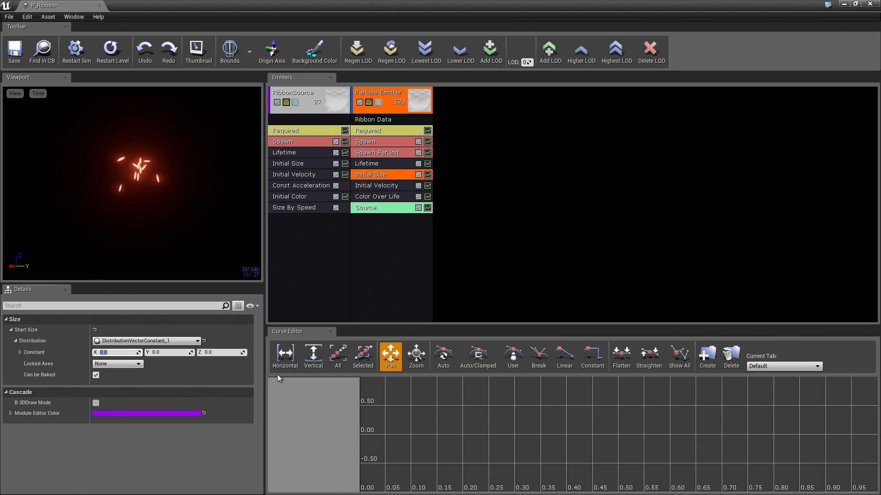
{"action": "type", "text": "2"}
{"action": "key", "text": "Tab"}
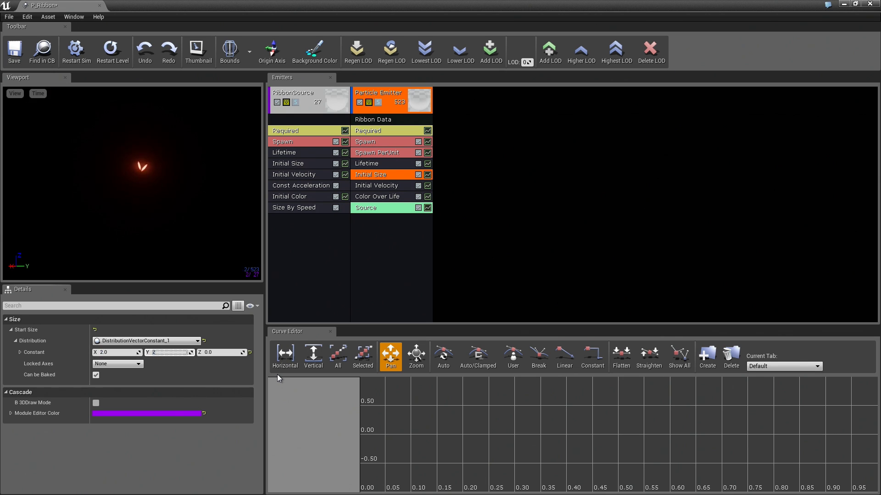
{"action": "type", "text": "4"}
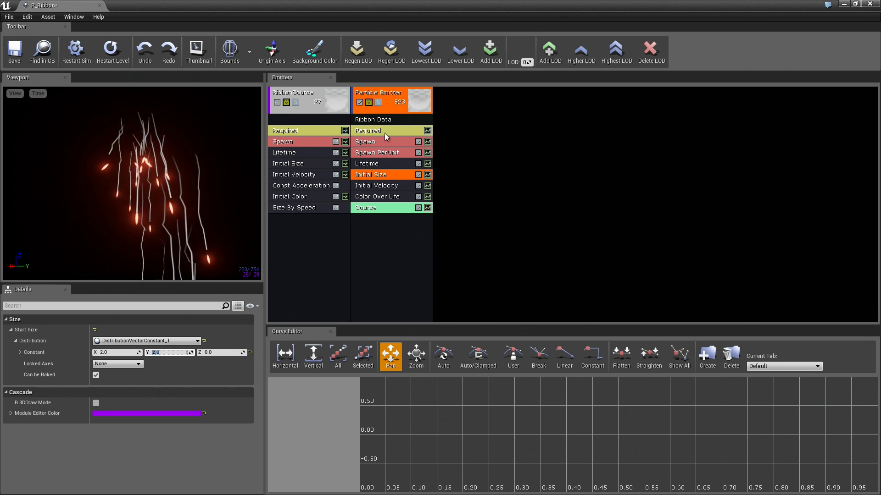
Step: Try 10 sheets per trail, revert to 1, then delete the Initial Velocity module
{"action": "left_click", "coordinate": [382, 120]}
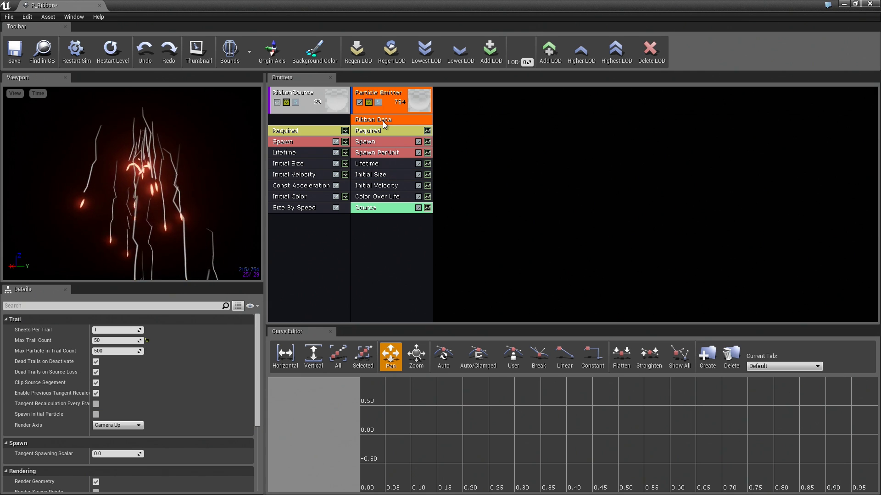
{"action": "left_click", "coordinate": [125, 330]}
{"action": "type", "text": "10"}
{"action": "key", "text": "Return"}
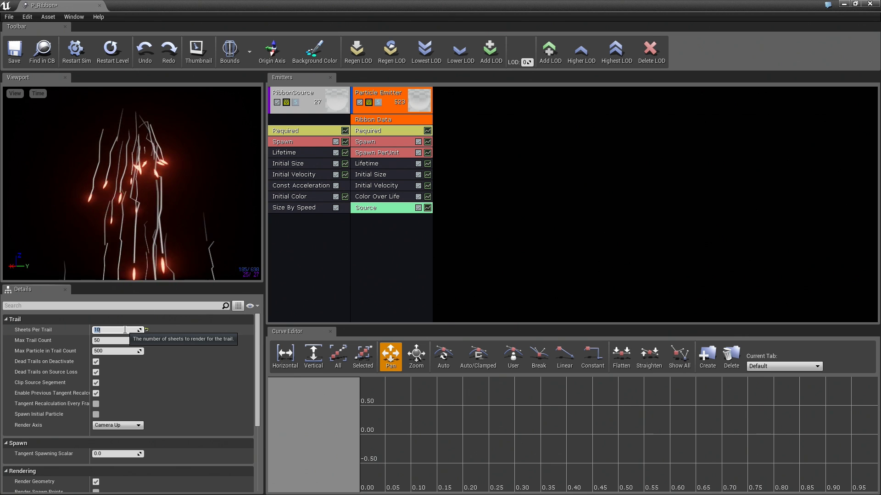
{"action": "type", "text": "1"}
{"action": "key", "text": "Return"}
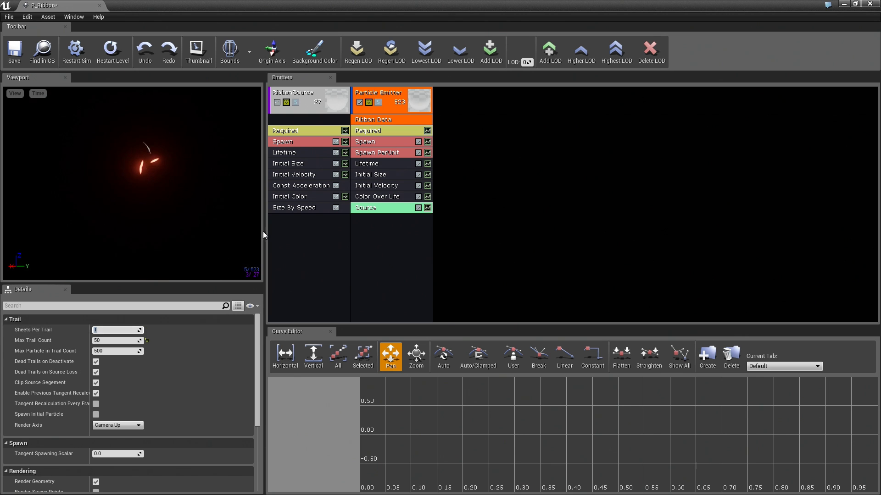
{"action": "left_click", "coordinate": [386, 184]}
{"action": "key", "text": "Delete"}
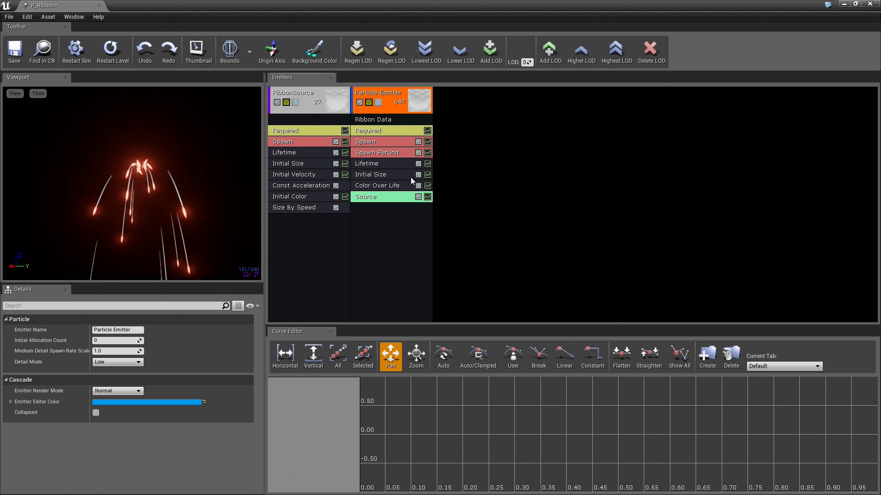
Step: Set the ribbon emitter's Lifetime Min to 3 and Max to 8
{"action": "left_click", "coordinate": [383, 164]}
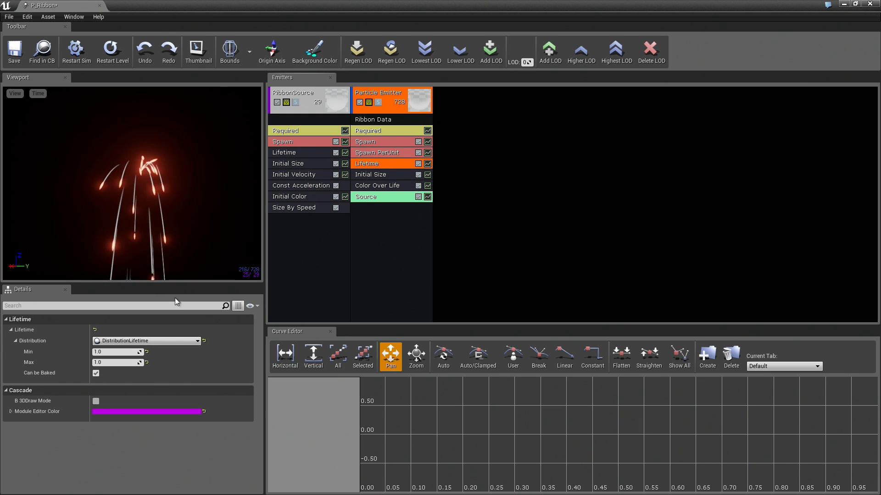
{"action": "left_click", "coordinate": [110, 352]}
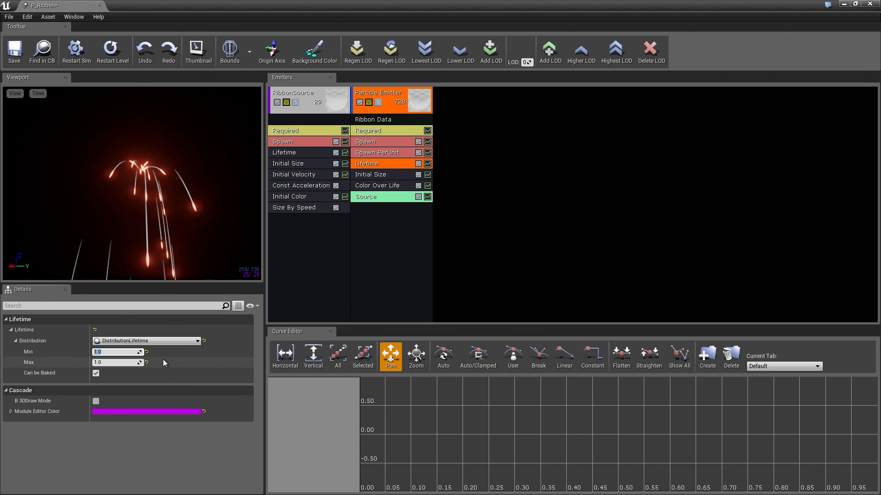
{"action": "type", "text": "3"}
{"action": "key", "text": "Tab"}
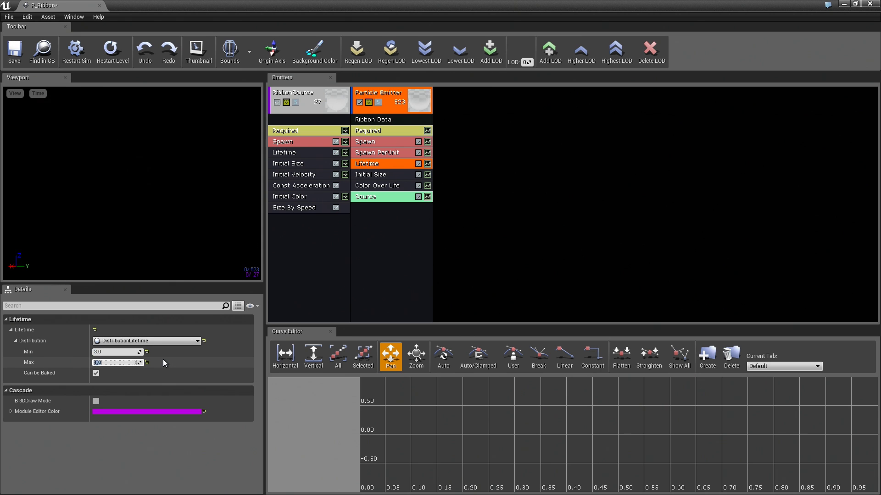
{"action": "type", "text": "8"}
{"action": "key", "text": "Return"}
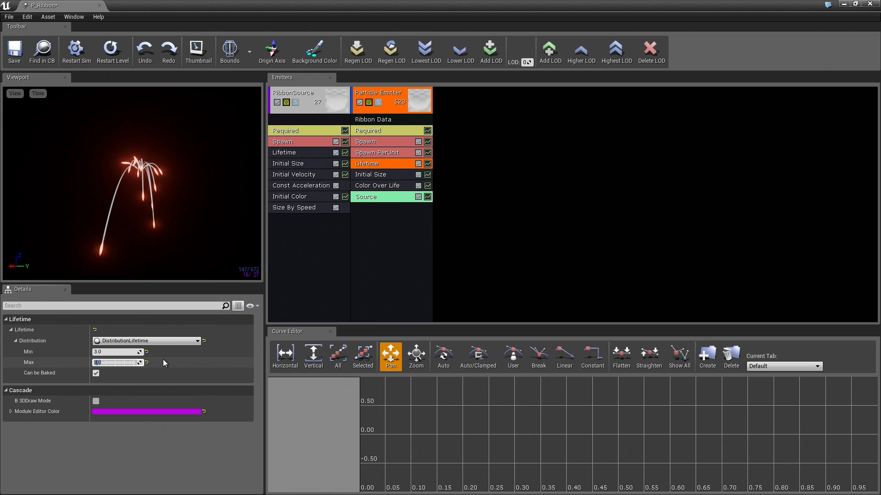
Step: Swap the ribbon's Color Over Life for an Initial Color above Initial Size, Start Color 1, 3, 20
{"action": "left_click", "coordinate": [377, 186]}
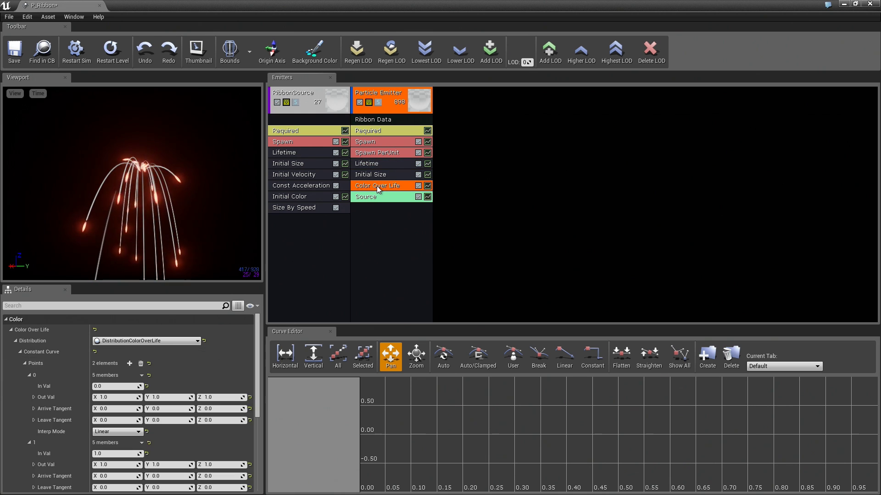
{"action": "key", "text": "Delete"}
{"action": "right_click", "coordinate": [376, 195]}
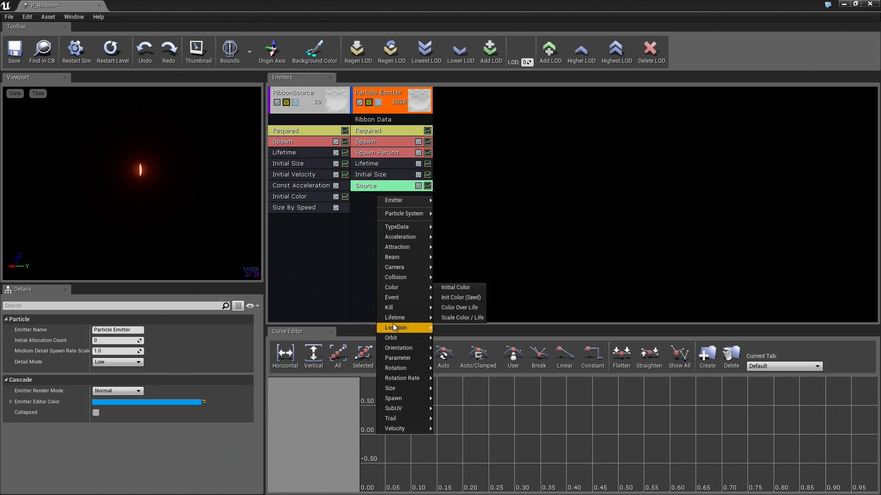
{"action": "mouse_move", "coordinate": [392, 289]}
{"action": "left_click", "coordinate": [455, 287]}
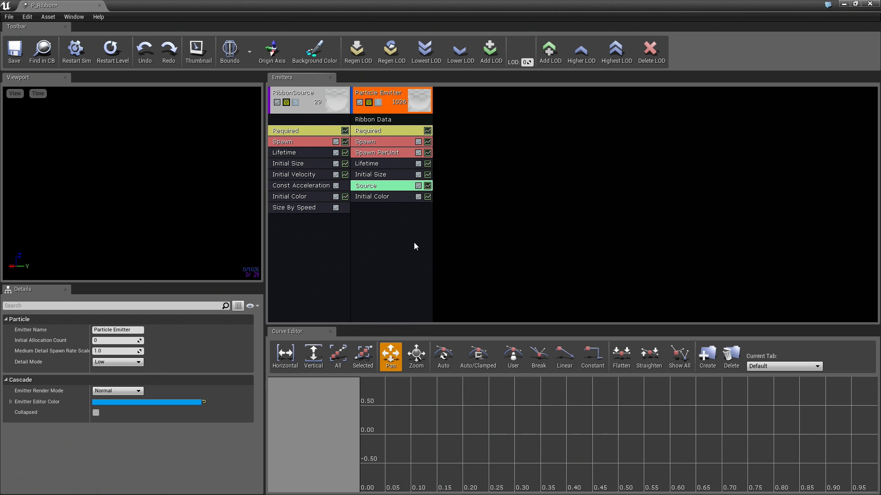
{"action": "left_click_drag", "start_coordinate": [386, 184], "coordinate": [389, 183]}
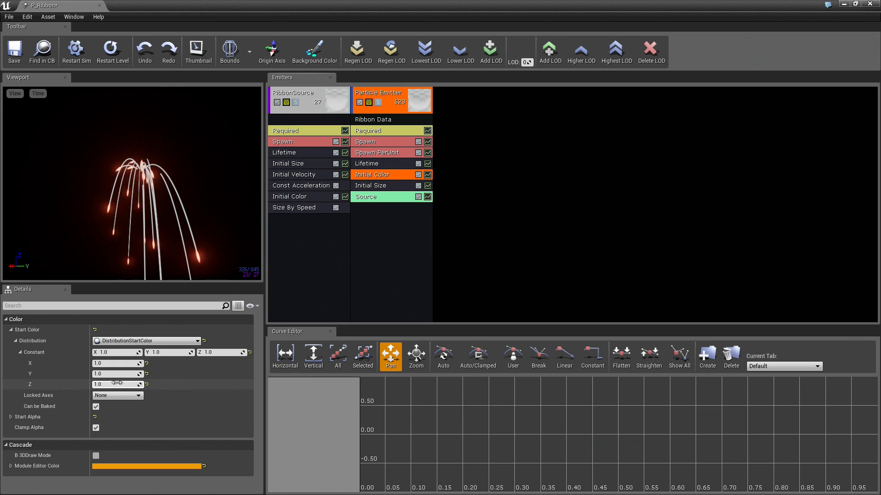
{"action": "type", "text": "20"}
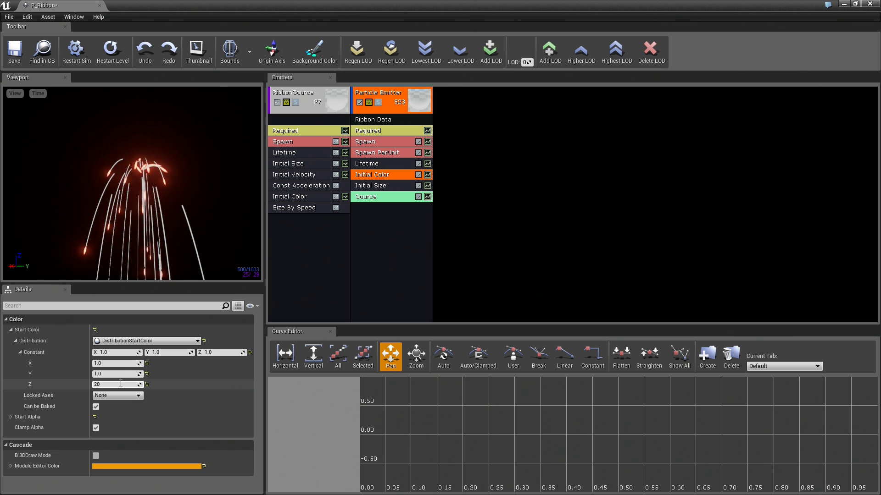
{"action": "left_click", "coordinate": [125, 375]}
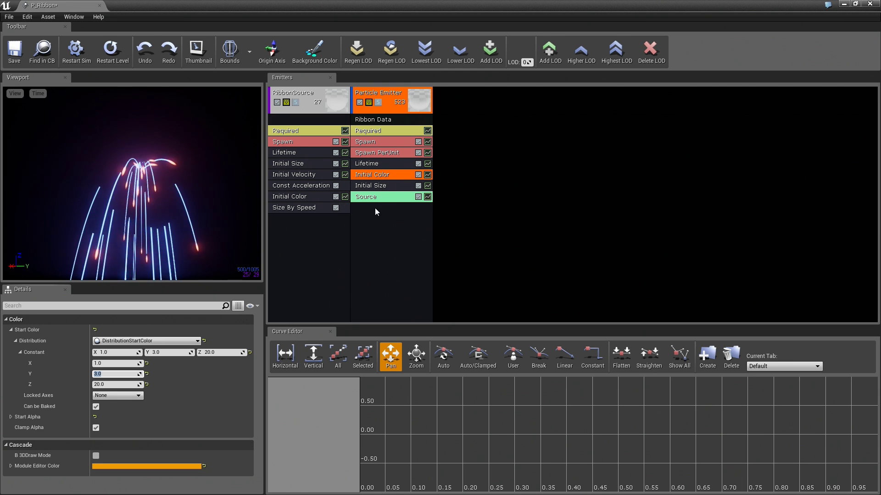
Step: Add a Color Over Life module to the ribbon emitter and position it in the module stack
{"action": "right_click", "coordinate": [375, 208]}
{"action": "mouse_move", "coordinate": [399, 252]}
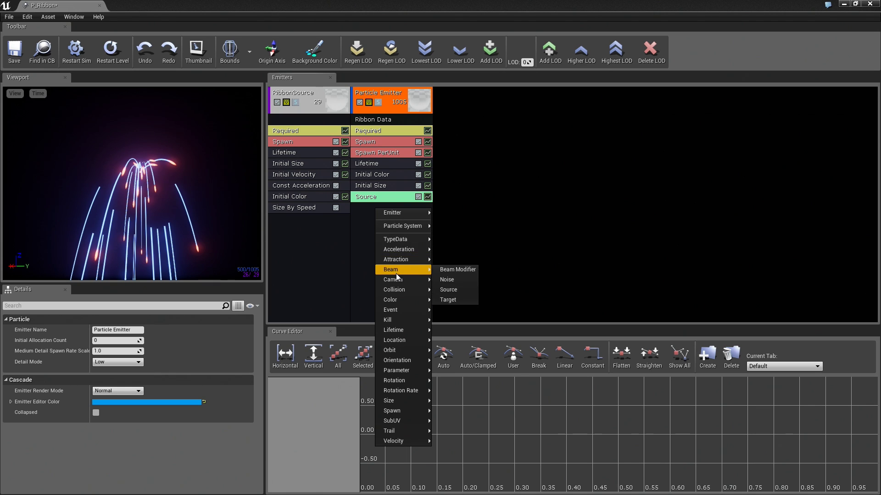
{"action": "mouse_move", "coordinate": [396, 271]}
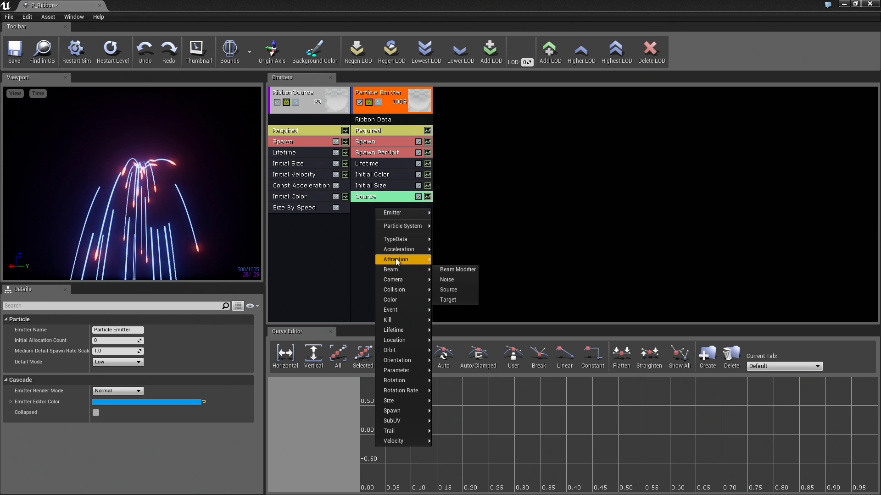
{"action": "mouse_move", "coordinate": [398, 298]}
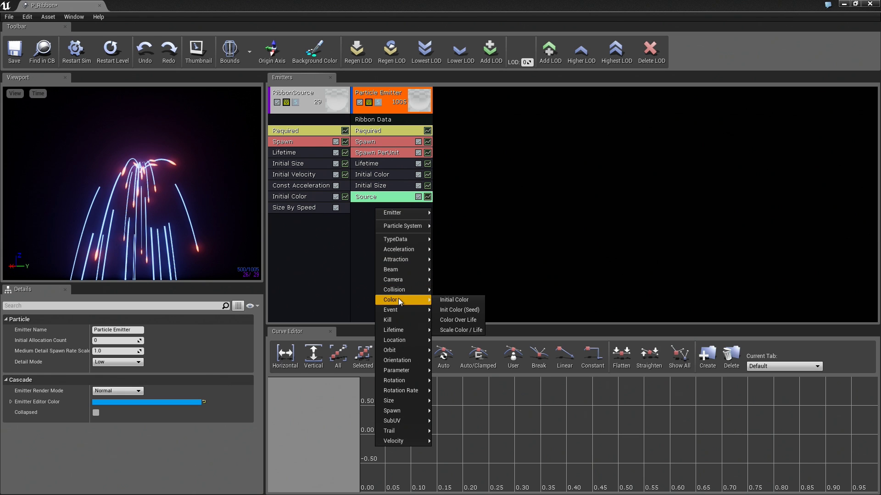
{"action": "left_click", "coordinate": [473, 320]}
{"action": "left_click_drag", "start_coordinate": [373, 187], "coordinate": [379, 190]}
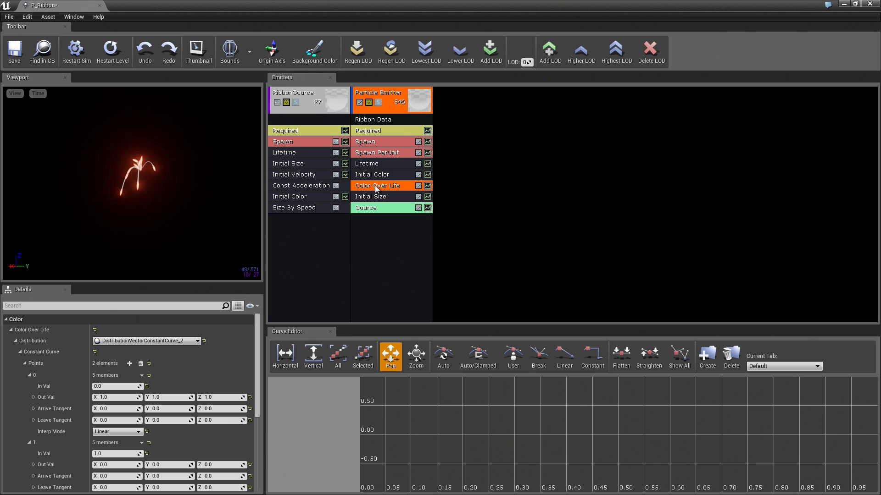
{"action": "mouse_move", "coordinate": [375, 185]}
{"action": "left_mouse_down"}
{"action": "mouse_move", "coordinate": [374, 172]}
{"action": "mouse_move", "coordinate": [371, 185]}
{"action": "left_mouse_up"}
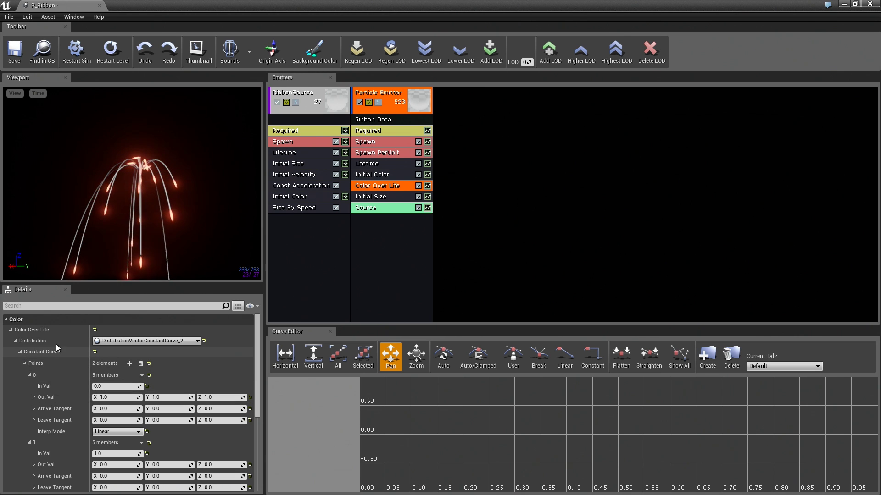
Step: Delete Initial Color and give Color Over Life a DistributionVectorConstant of 0, 5, 20
{"action": "left_click", "coordinate": [371, 178]}
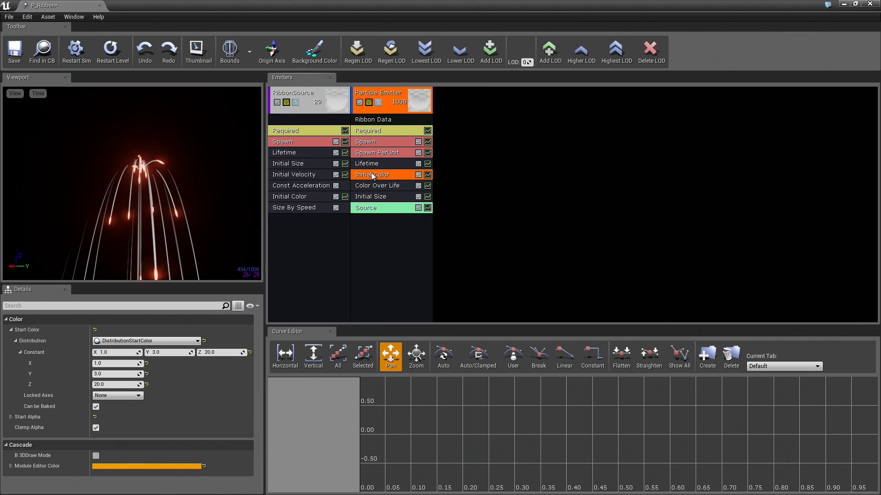
{"action": "key", "text": "Delete"}
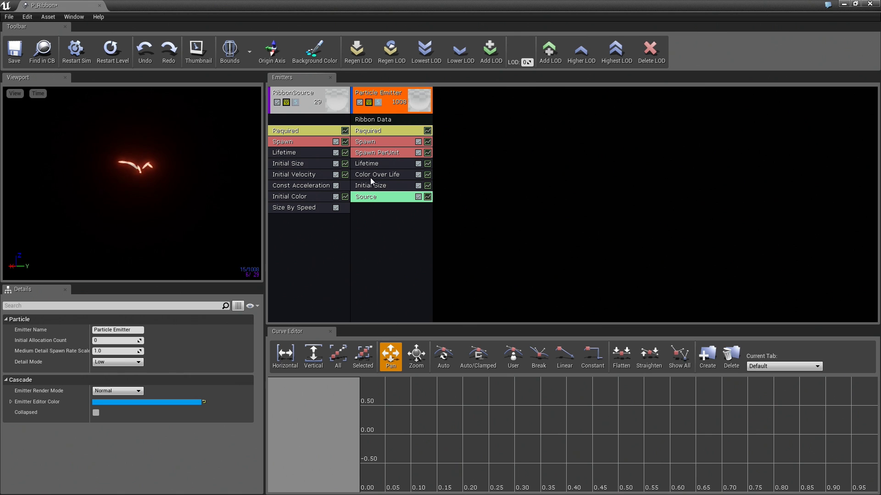
{"action": "left_click", "coordinate": [373, 175]}
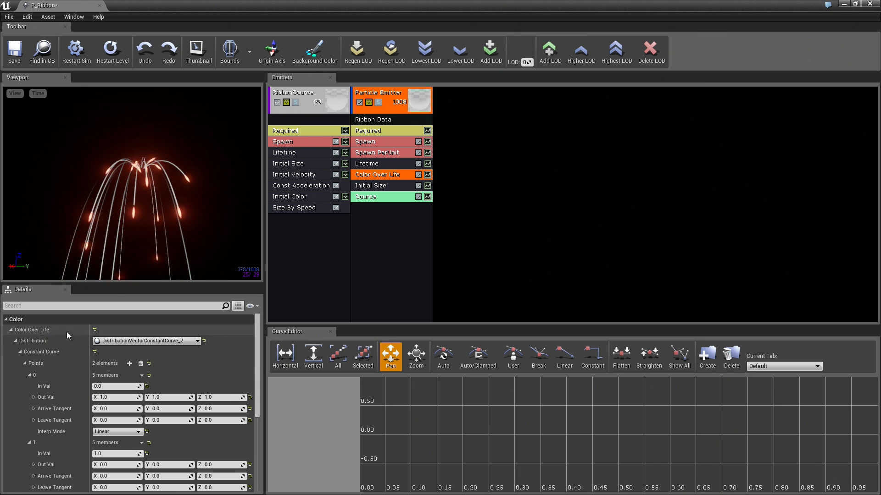
{"action": "left_click", "coordinate": [129, 342]}
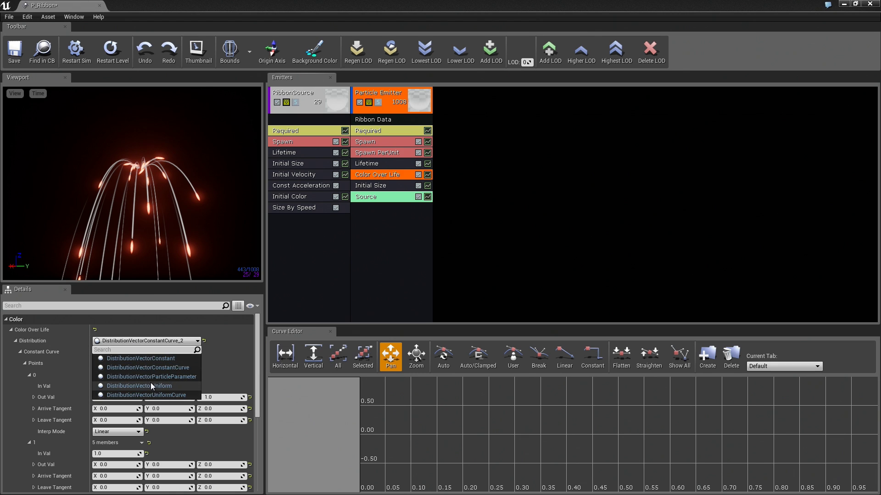
{"action": "left_click", "coordinate": [151, 359]}
{"action": "left_click", "coordinate": [113, 352]}
{"action": "left_click_drag", "start_coordinate": [214, 353], "coordinate": [275, 356]}
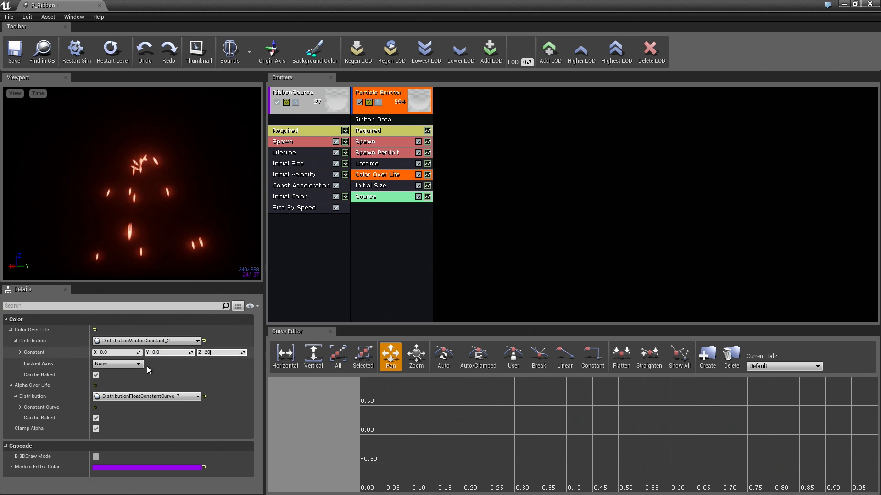
{"action": "left_click", "coordinate": [169, 352]}
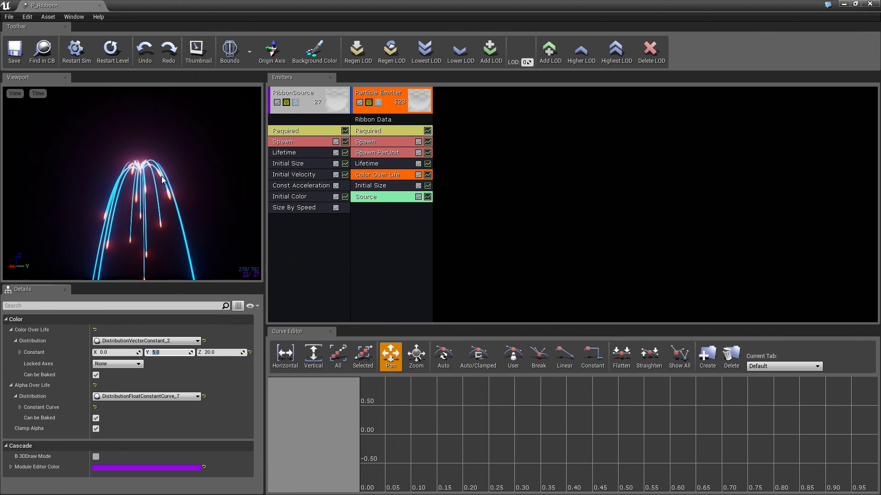
Step: Set the second Alpha Over Life curve point's In Val to 0.4 so ribbons fade earlier
{"action": "left_click", "coordinate": [20, 408]}
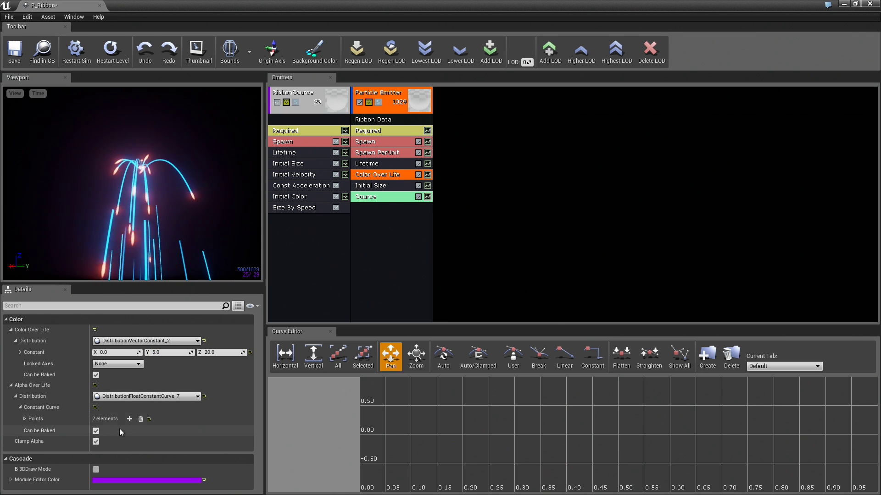
{"action": "left_click", "coordinate": [25, 419]}
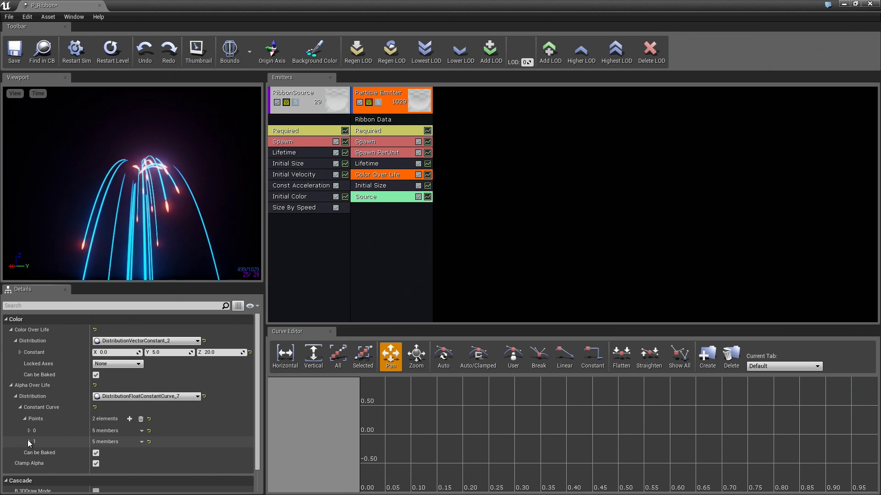
{"action": "left_click", "coordinate": [29, 431]}
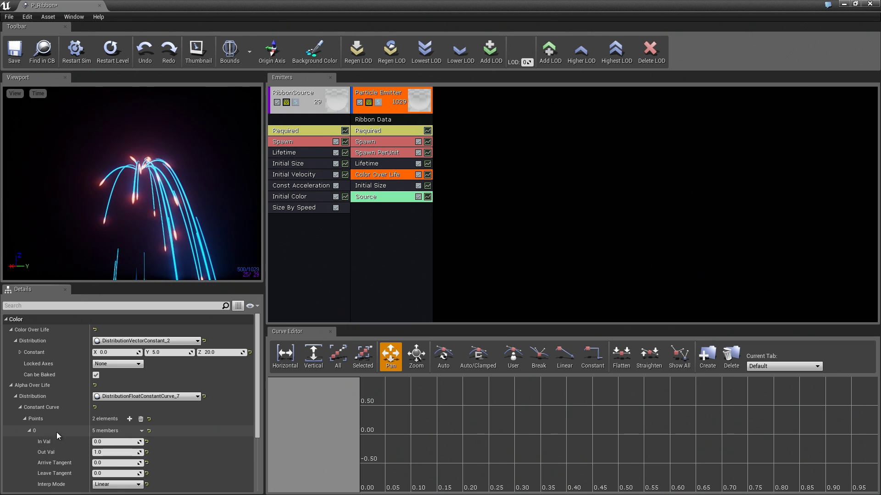
{"action": "scroll", "coordinate": [50, 435], "scroll_direction": "down", "scroll_amount": 3}
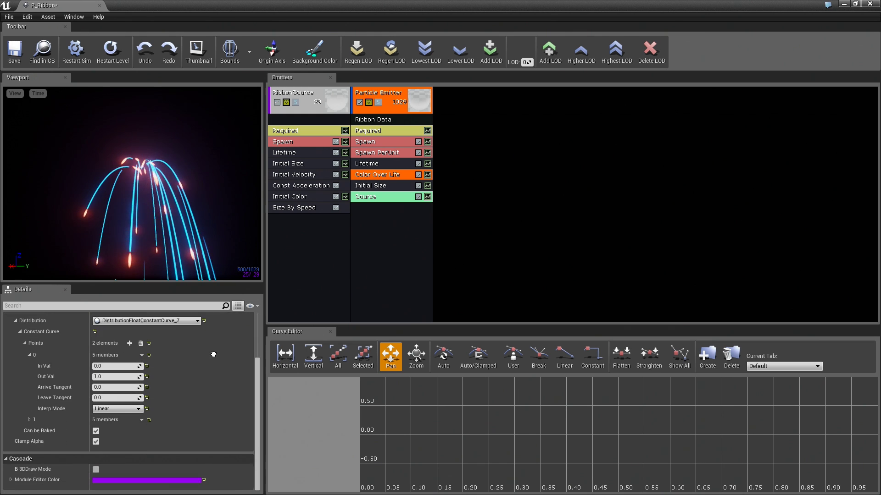
{"action": "left_click", "coordinate": [30, 422]}
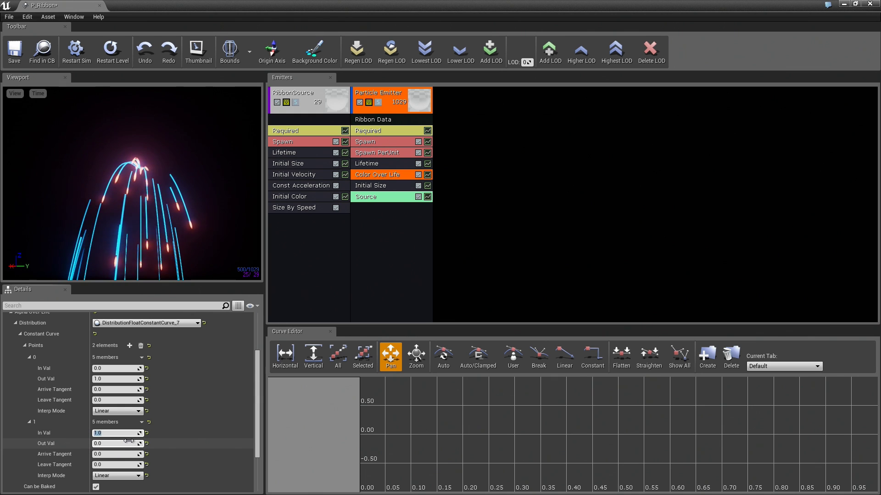
{"action": "type", "text": "0.7"}
{"action": "key", "text": "Return"}
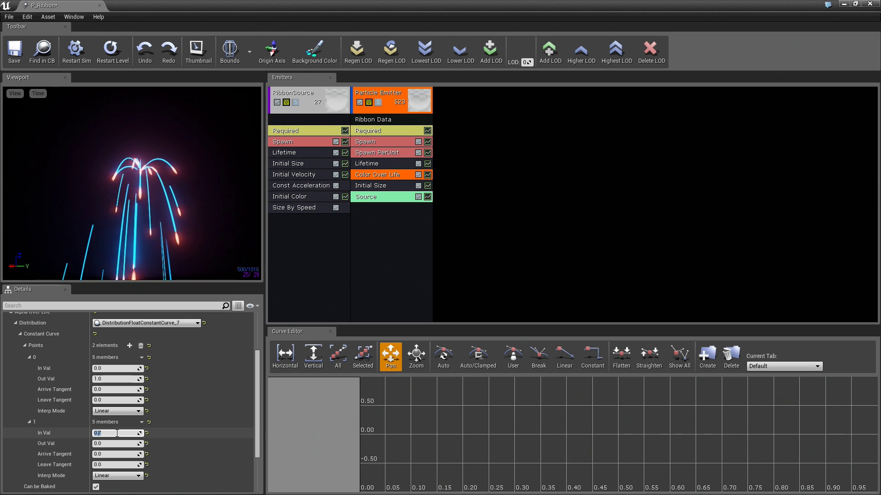
{"action": "type", "text": "0.4"}
{"action": "key", "text": "Return"}
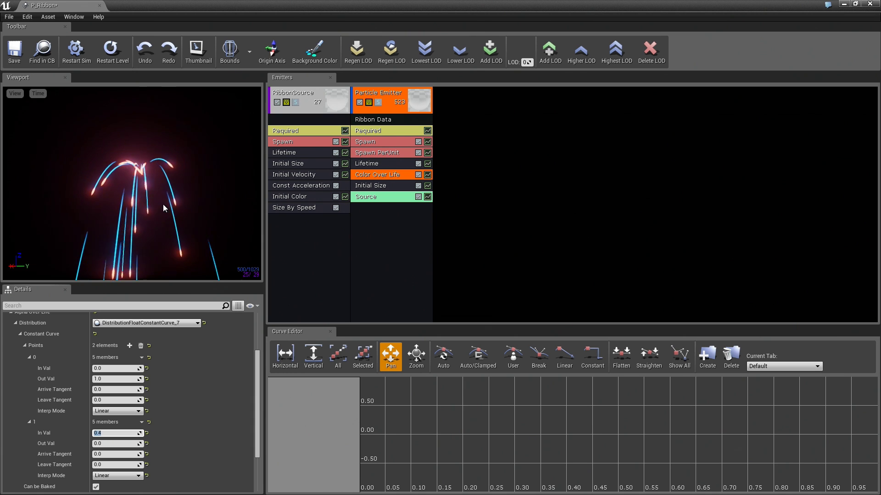
Step: Set the ribbon emitter's Lifetime Min and Max to 8
{"action": "left_click", "coordinate": [383, 164]}
{"action": "left_click", "coordinate": [105, 353]}
{"action": "type", "text": "8"}
{"action": "key", "text": "Tab"}
{"action": "type", "text": "88"}
{"action": "key", "text": "Return"}
{"action": "type", "text": "8"}
{"action": "key", "text": "Return"}
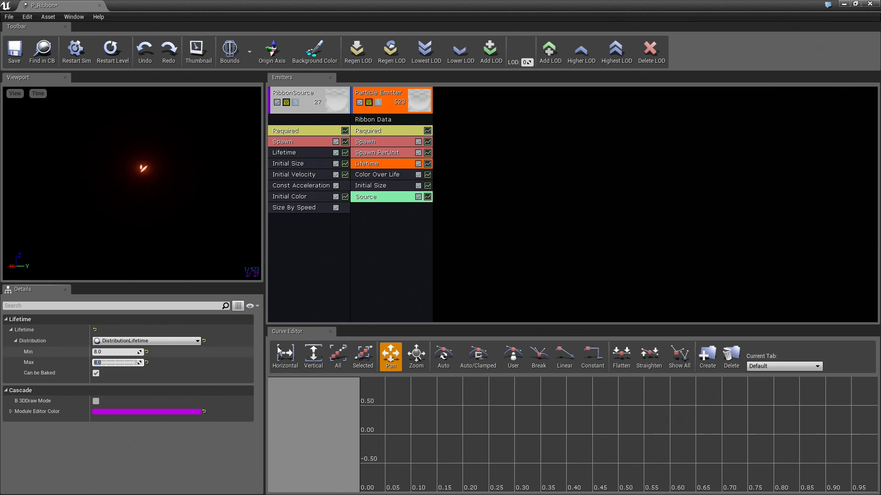
Step: Reduce the Lifetime Min and Max to 4.0 for shorter-lived trails
{"action": "left_click", "coordinate": [389, 120]}
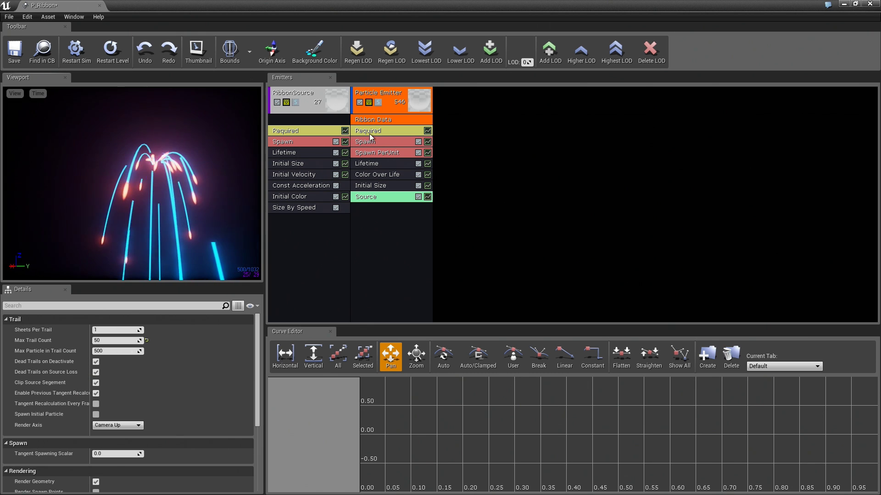
{"action": "left_click", "coordinate": [369, 164]}
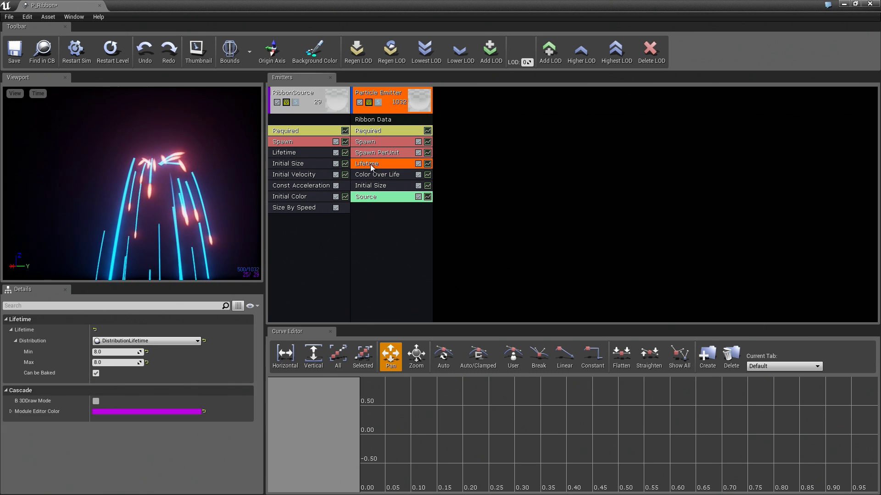
{"action": "left_click", "coordinate": [107, 352]}
{"action": "type", "text": "4"}
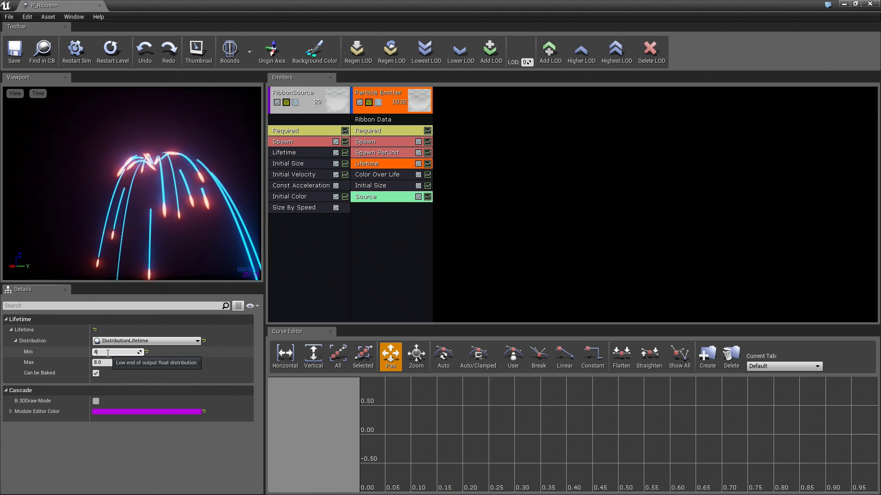
{"action": "key", "text": "Tab"}
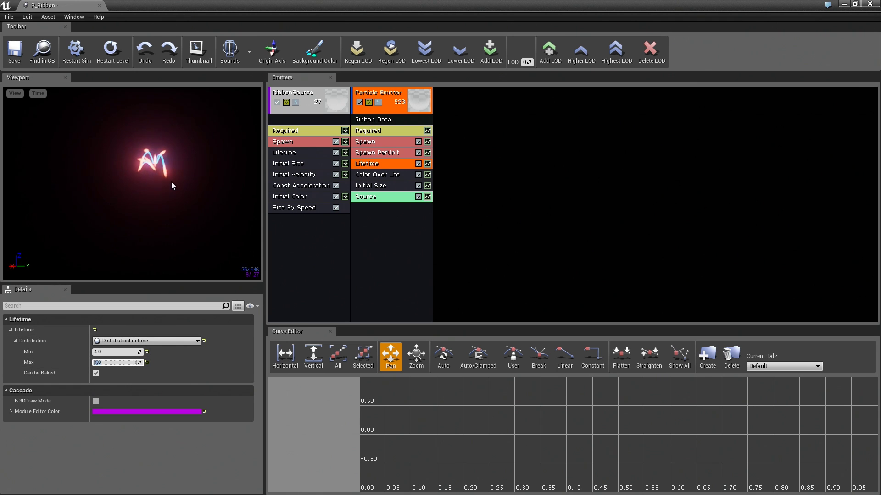
{"action": "left_click", "coordinate": [195, 164]}
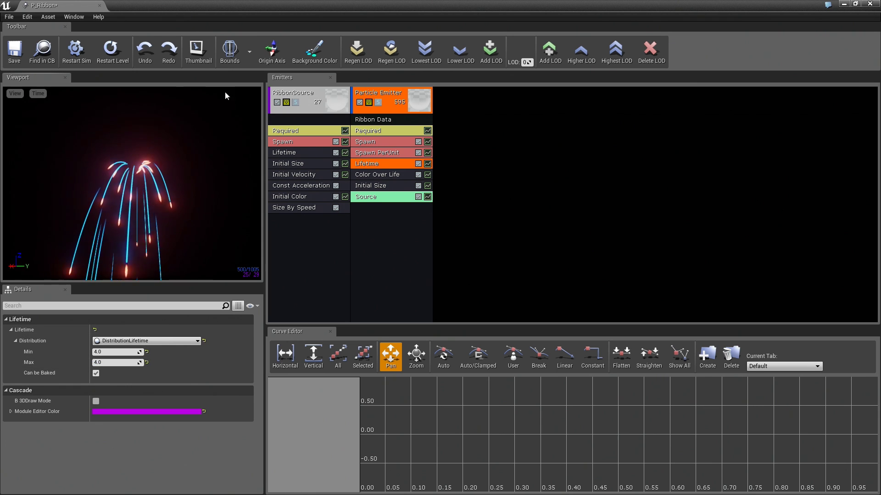
Step: Drop P_Ribbon into the level above the Ribbon Emitter display and recentre the Cascade window
{"action": "double_click", "coordinate": [183, 6]}
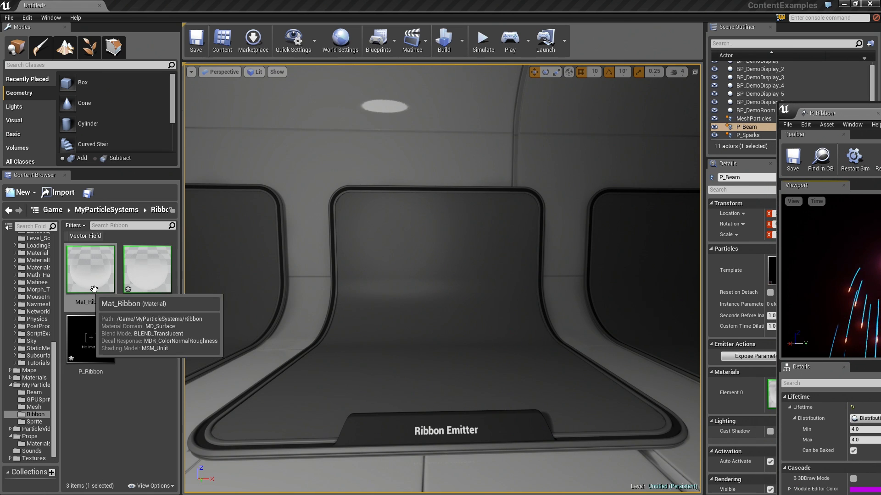
{"action": "left_click_drag", "start_coordinate": [90, 342], "coordinate": [453, 375]}
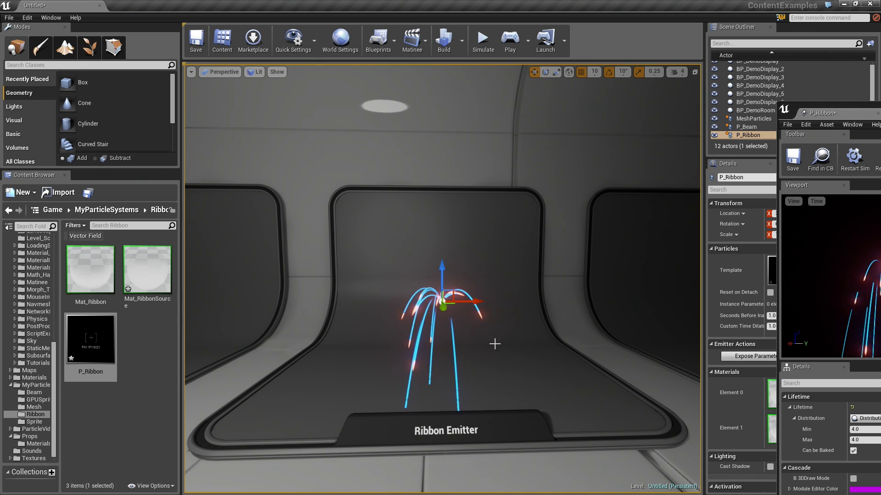
{"action": "right_click_drag", "start_coordinate": [495, 344], "coordinate": [494, 340]}
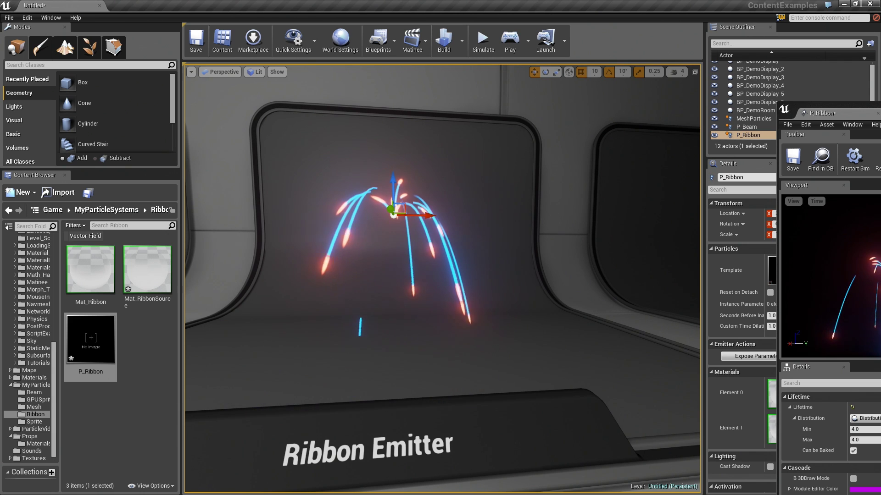
{"action": "left_click_drag", "start_coordinate": [878, 113], "coordinate": [334, 40]}
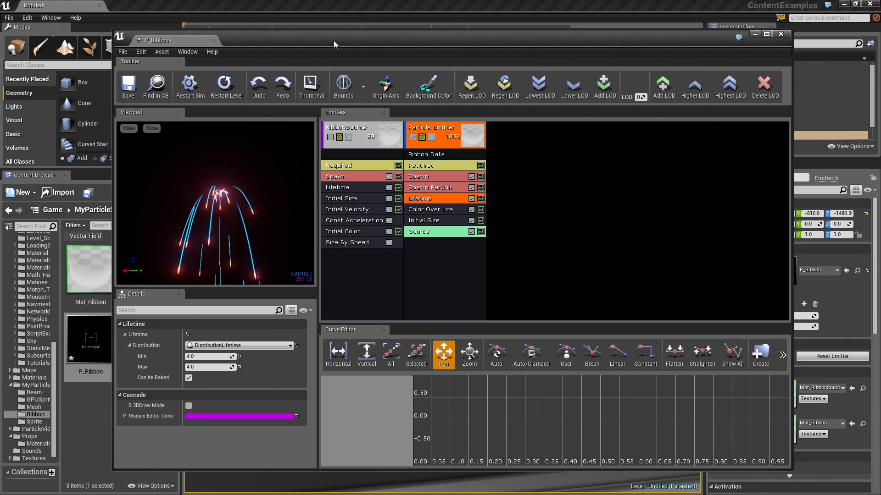